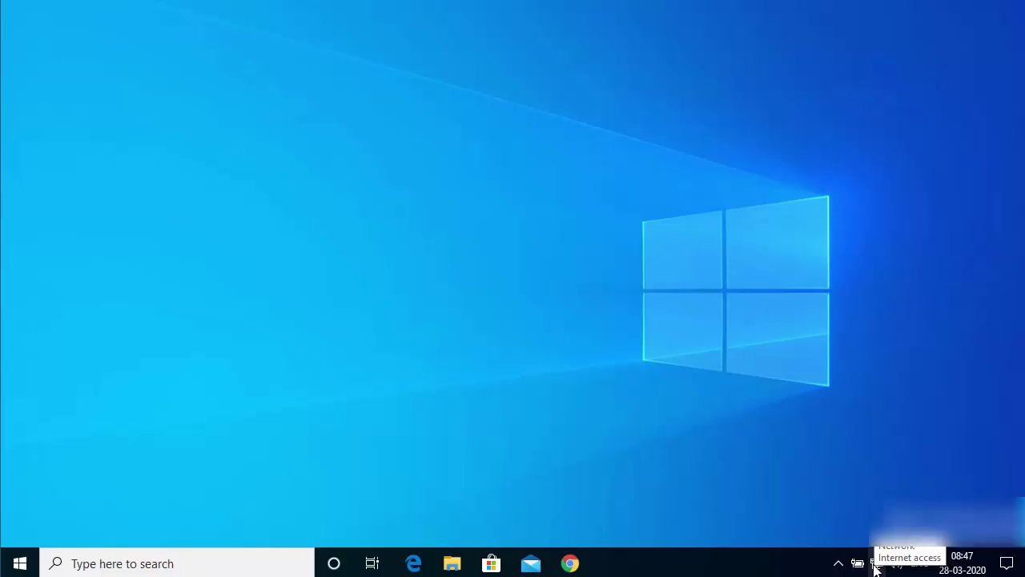
- Open the Network and Sharing Center from the Ethernet section of the Network & Internet settings
right_click(876, 567)
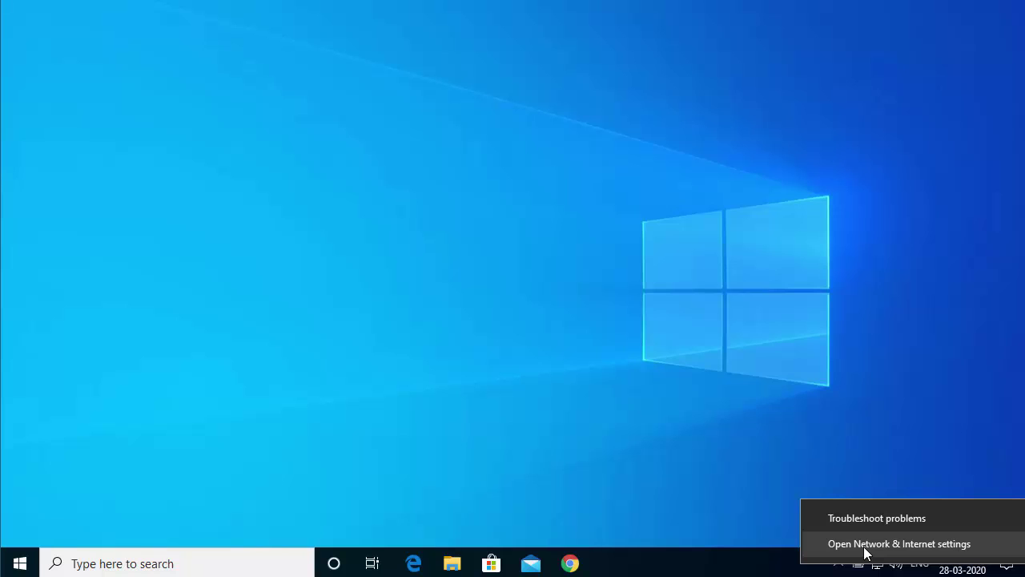
left_click(865, 544)
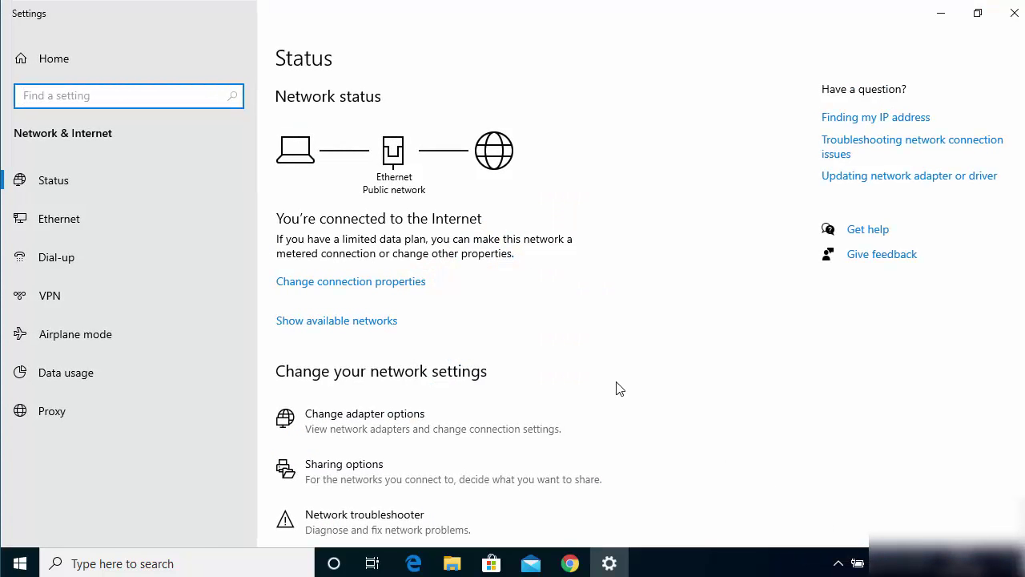
left_click(75, 218)
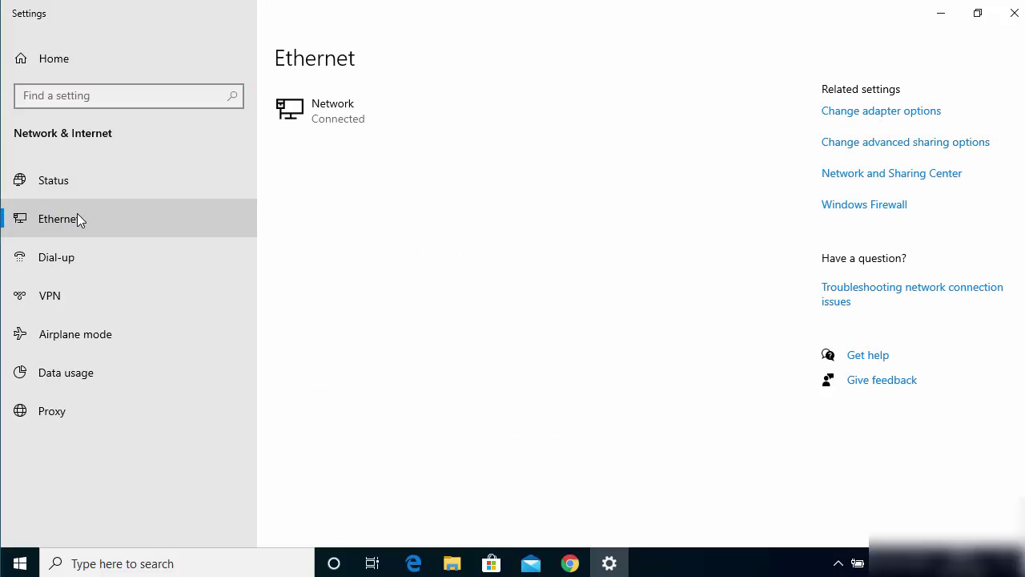
left_click(879, 181)
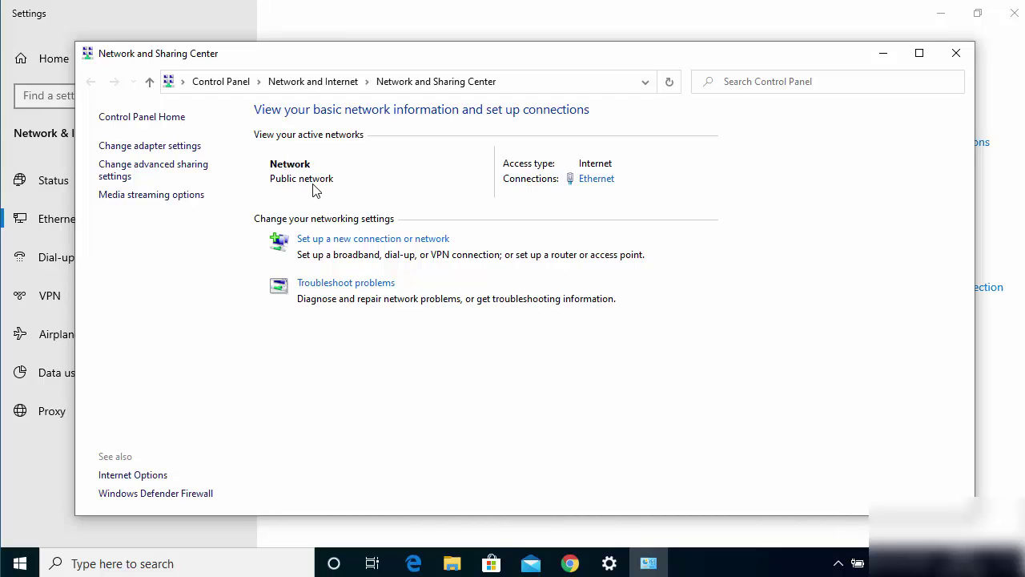
- Open the Internet Protocol Version 4 (TCP/IPv4) properties of the active Ethernet connection
left_click(589, 183)
left_click_drag(517, 129, 299, 113)
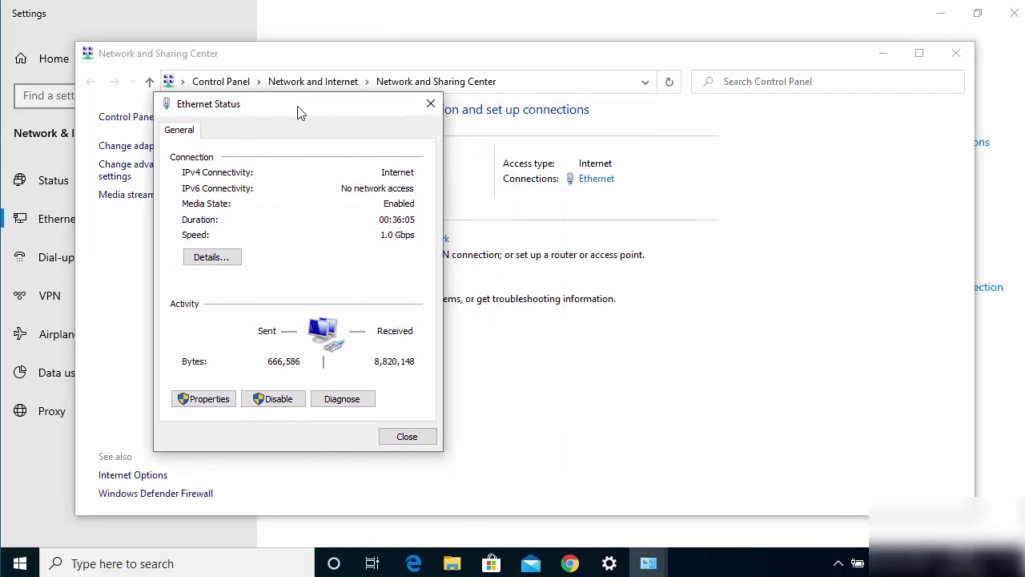
left_click(222, 404)
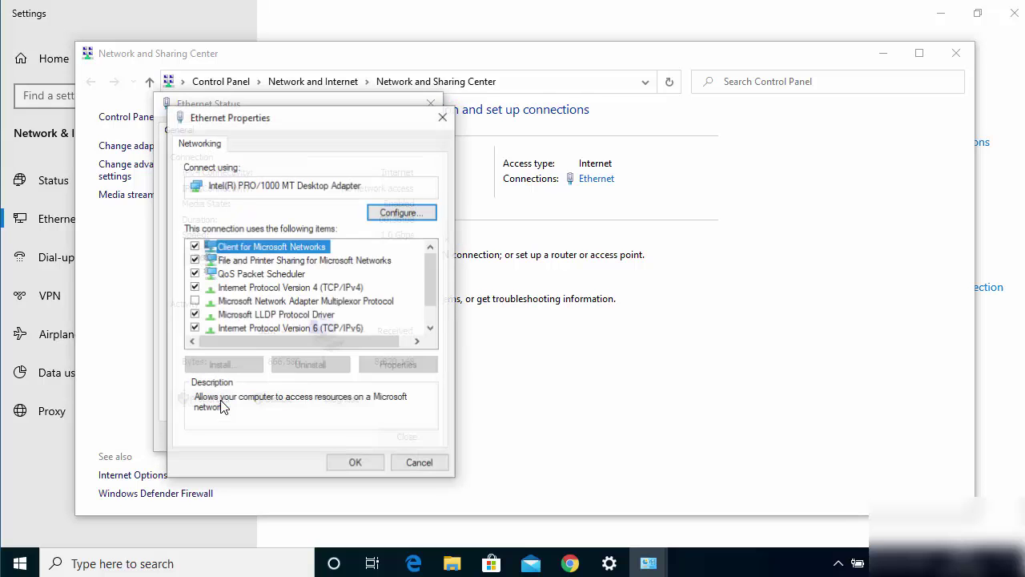
left_click_drag(286, 121, 495, 105)
key("Down")
key("Down")
key("Down")
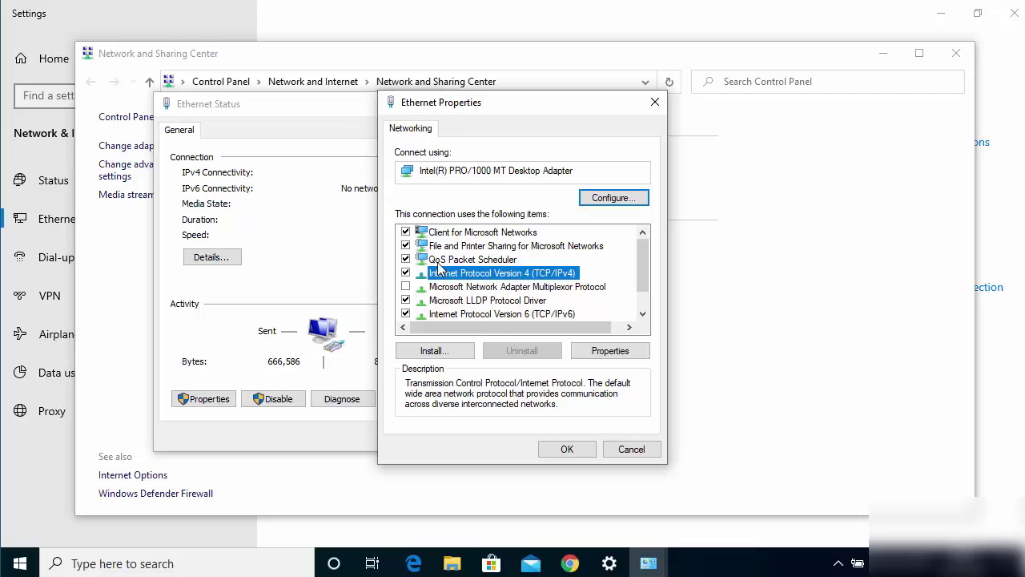
double_click(505, 273)
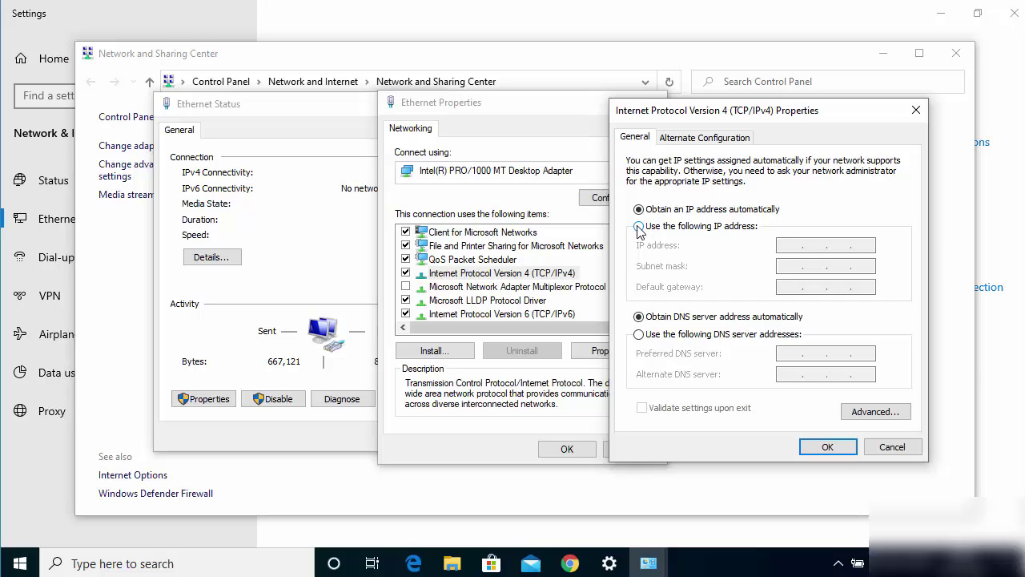
- Assign the static IP address 192.168.1.2 to the Ethernet connection, save it and close the connection's dialogs
left_click(638, 228)
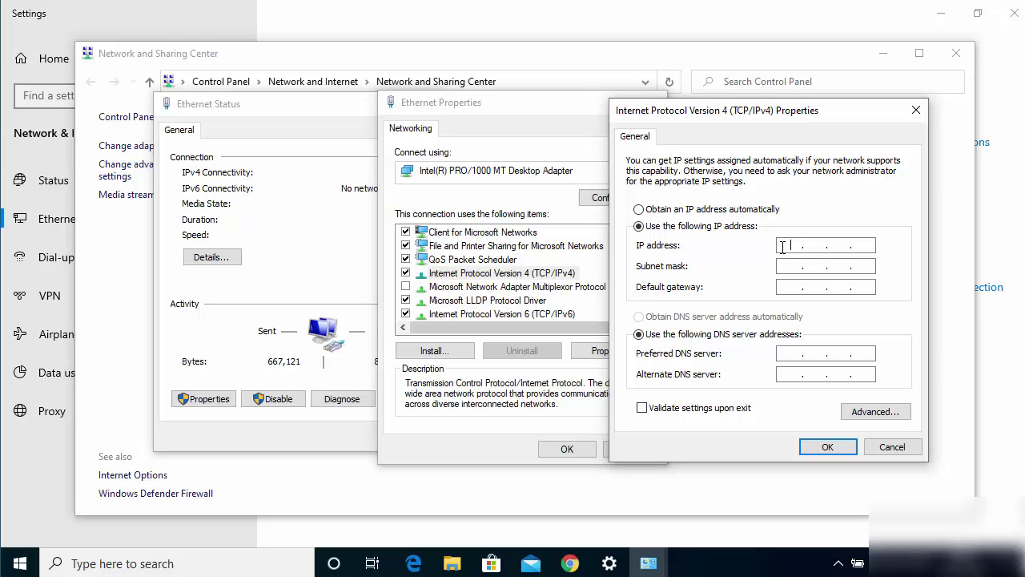
type("192 . 168 . 1 . 2")
key("Tab")
left_click(830, 449)
left_click(577, 451)
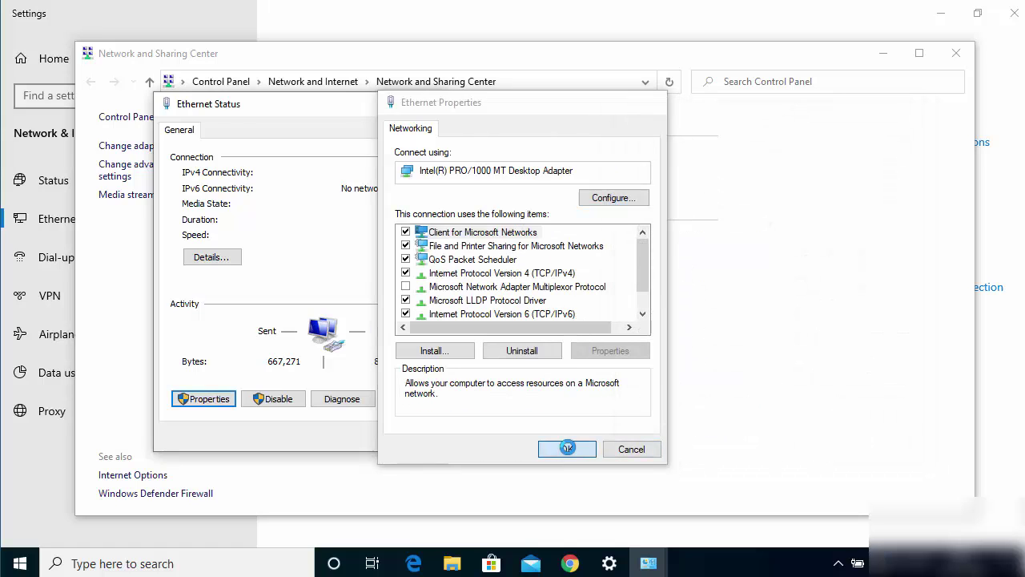
left_click(405, 437)
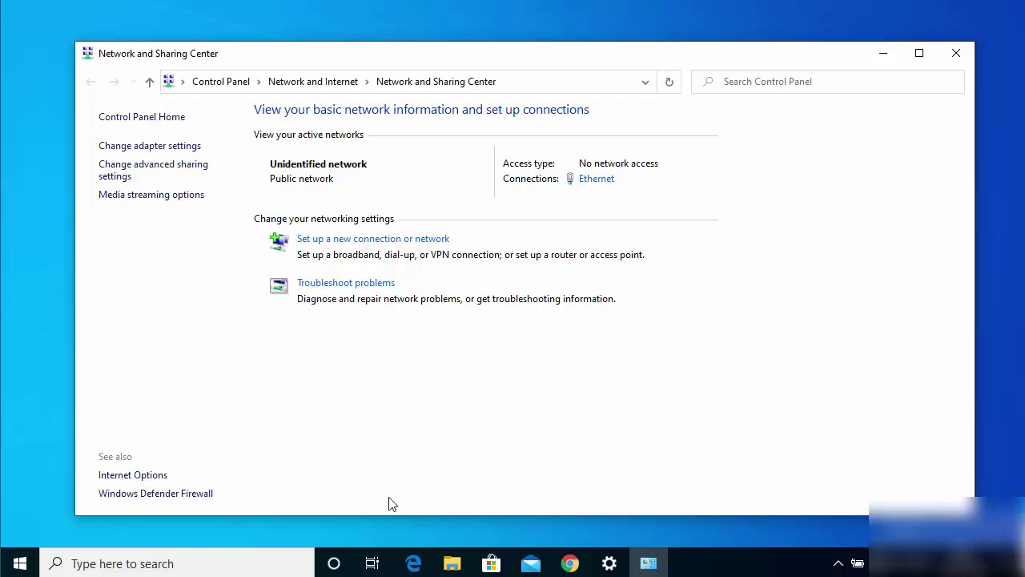
- Open Local Security Policy by searching for secpol.msc and move its window so the active network type stays visible
left_click(121, 565)
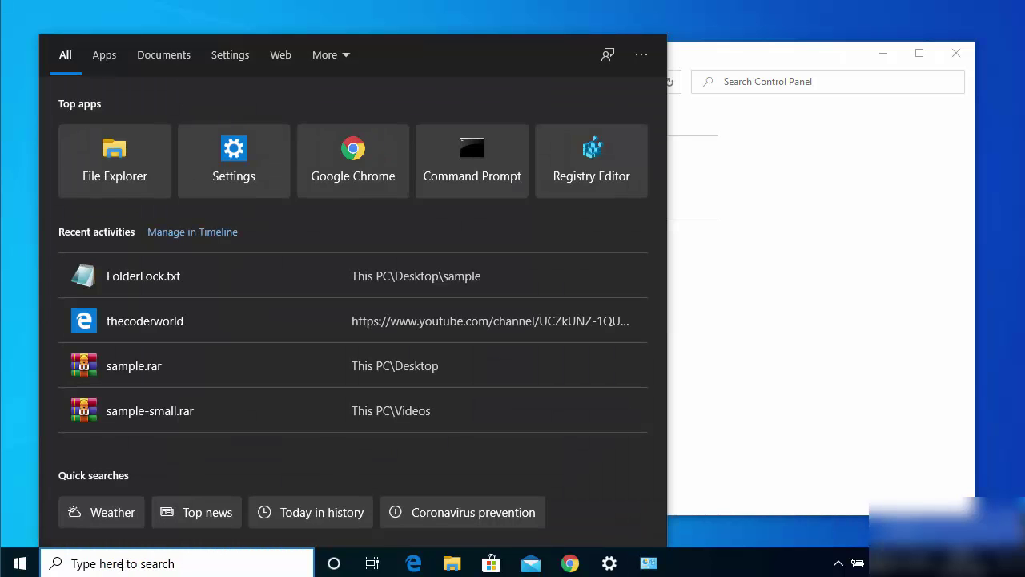
type("secpo")
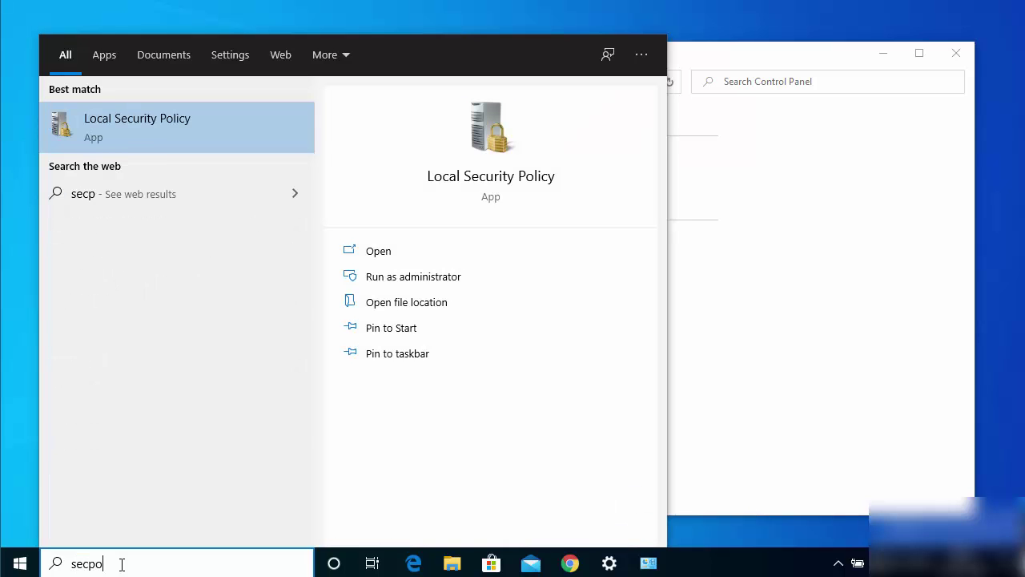
type("l.msc")
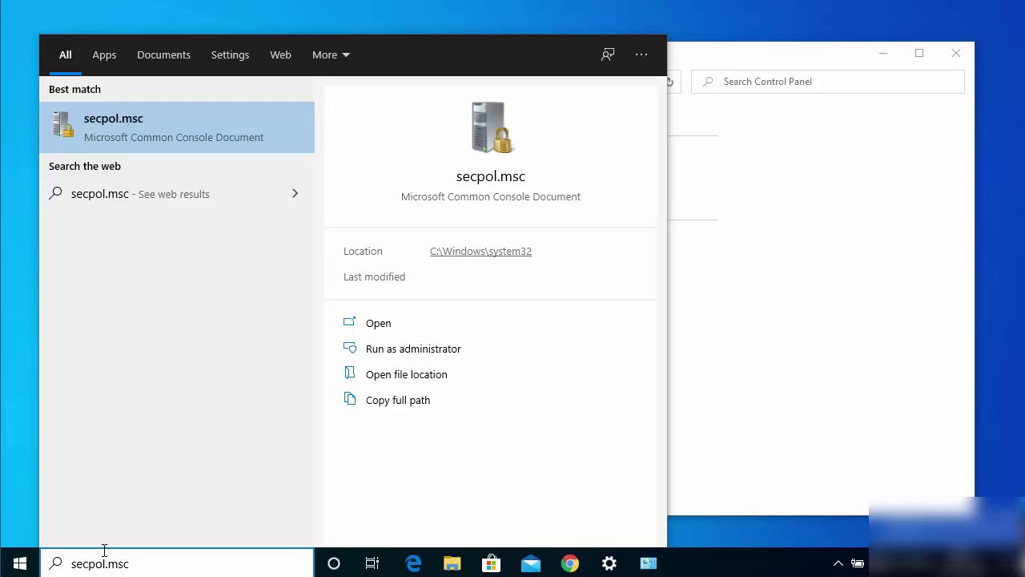
left_click(118, 134)
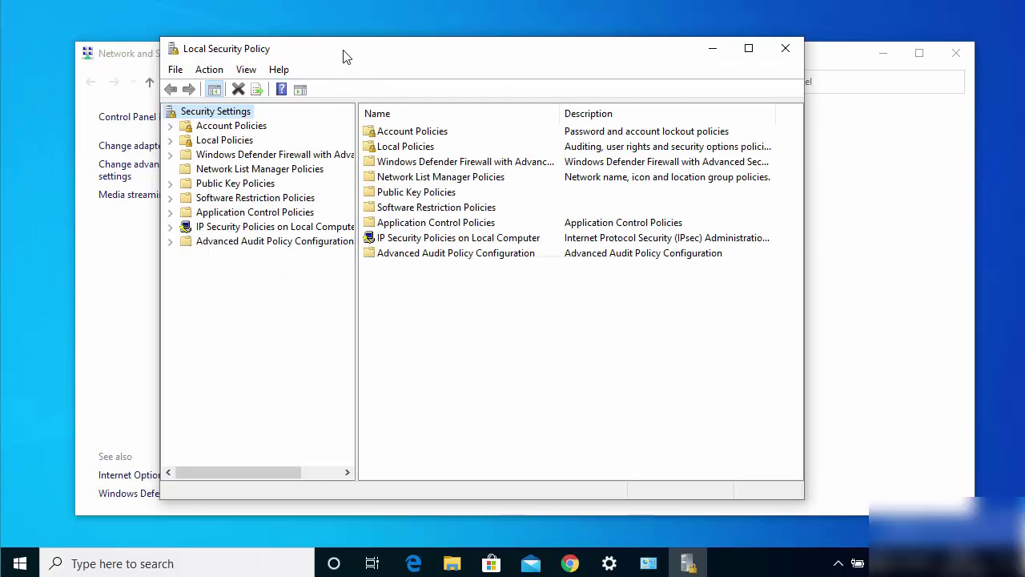
left_click_drag(344, 54, 540, 90)
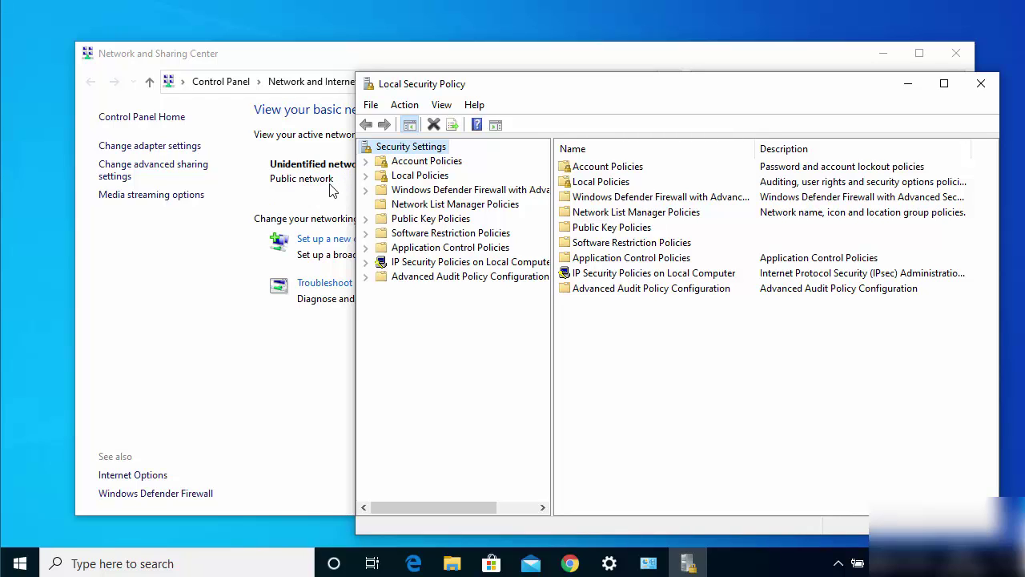
- Apply the Private location type to Unidentified Networks in the Network List Manager Policies and check the network type in Network and Sharing Center
left_click(418, 206)
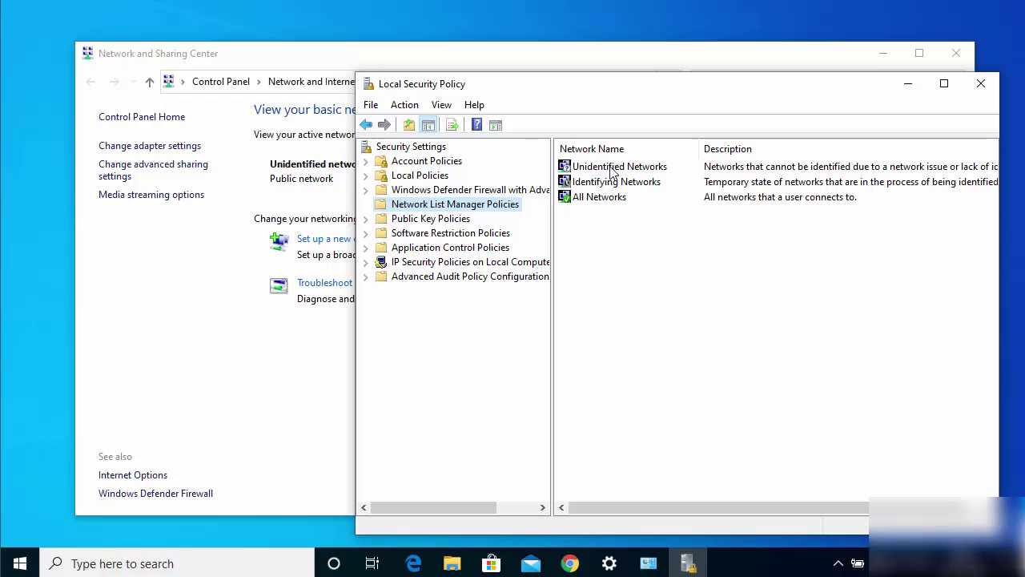
double_click(613, 168)
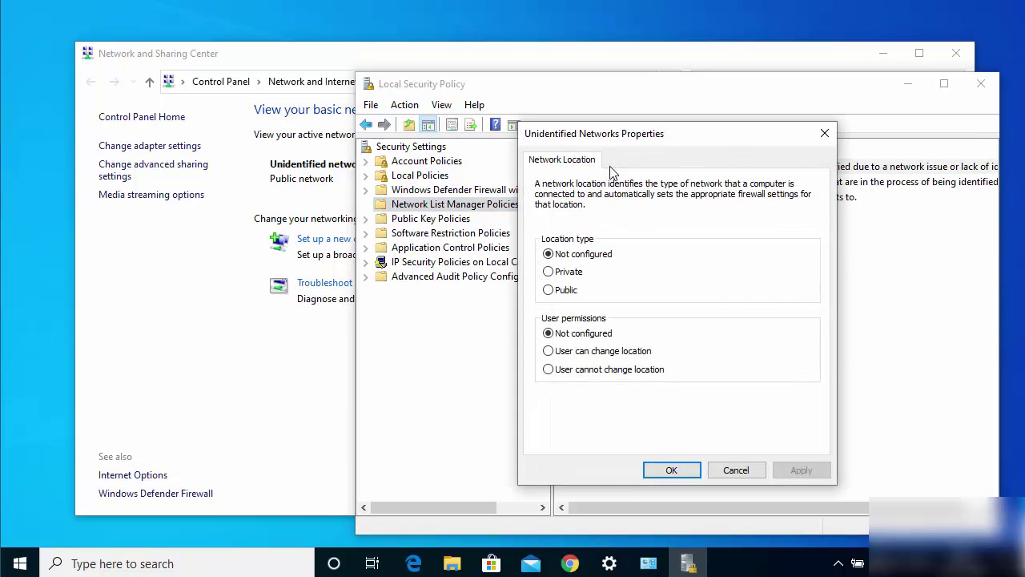
left_click(549, 272)
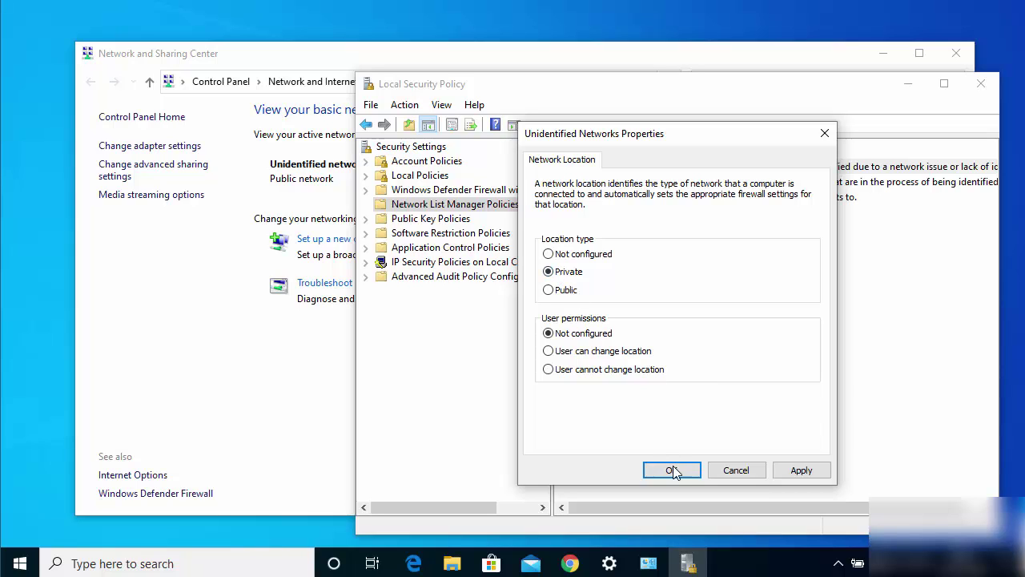
left_click(804, 470)
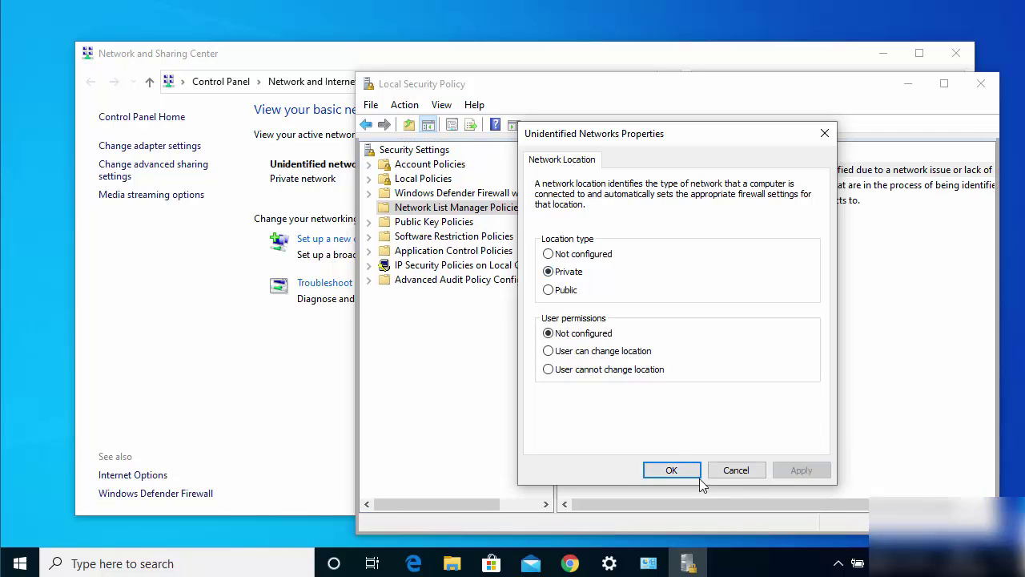
left_click(680, 473)
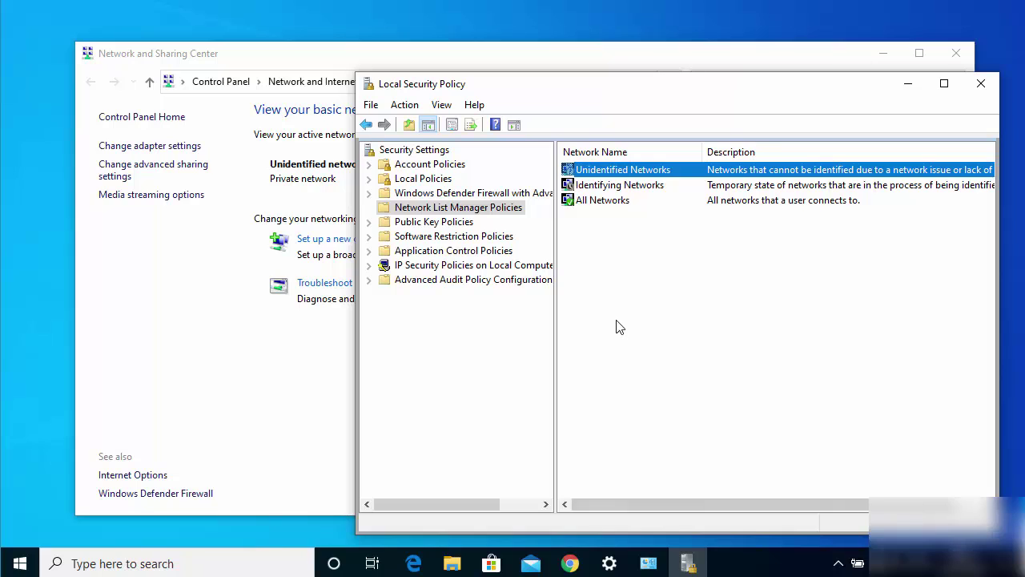
left_click(282, 196)
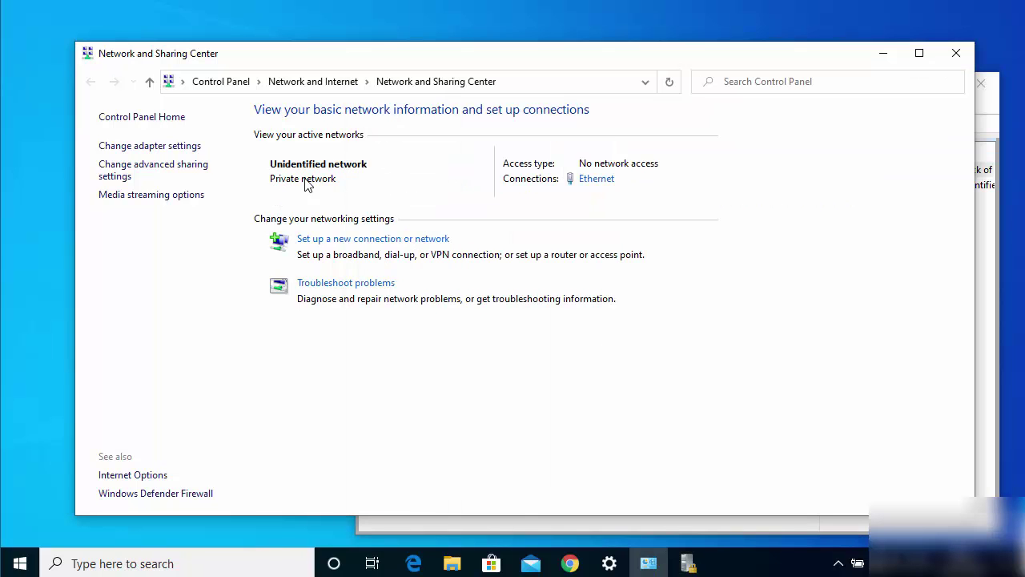
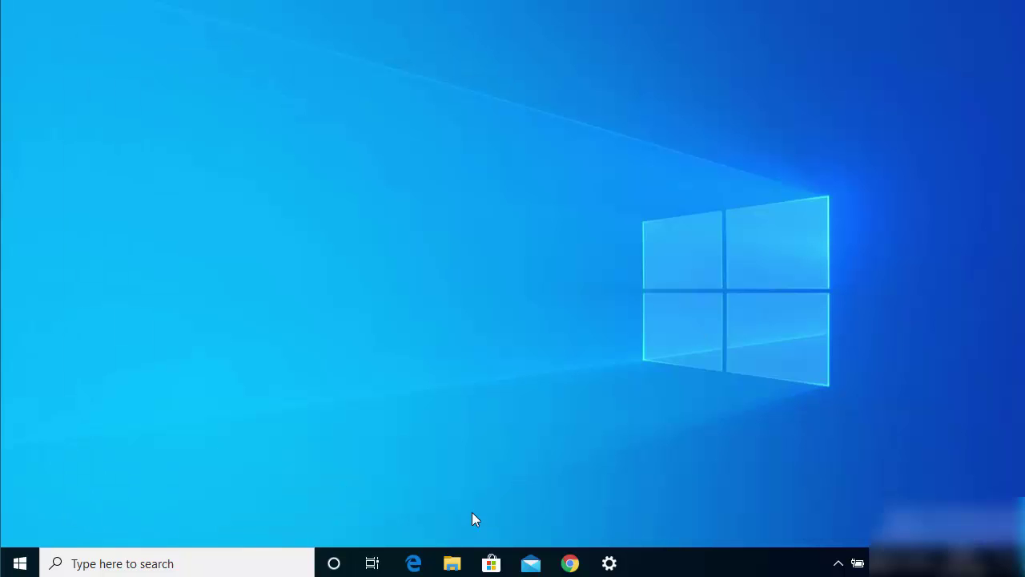
- Open File Explorer, view the contents of the Pictures folder and return to Quick access
left_click(453, 565)
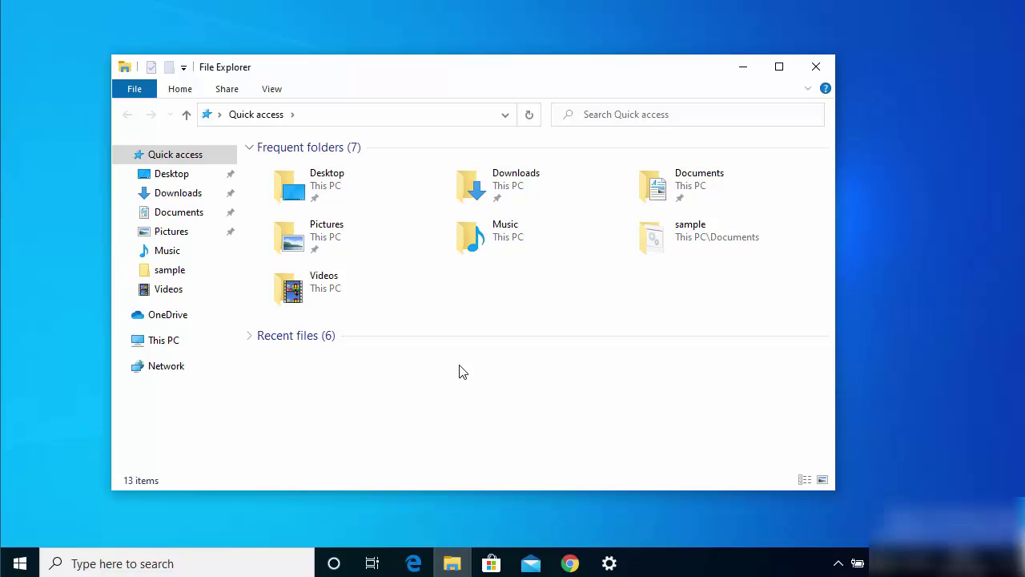
left_click(335, 244)
double_click(334, 245)
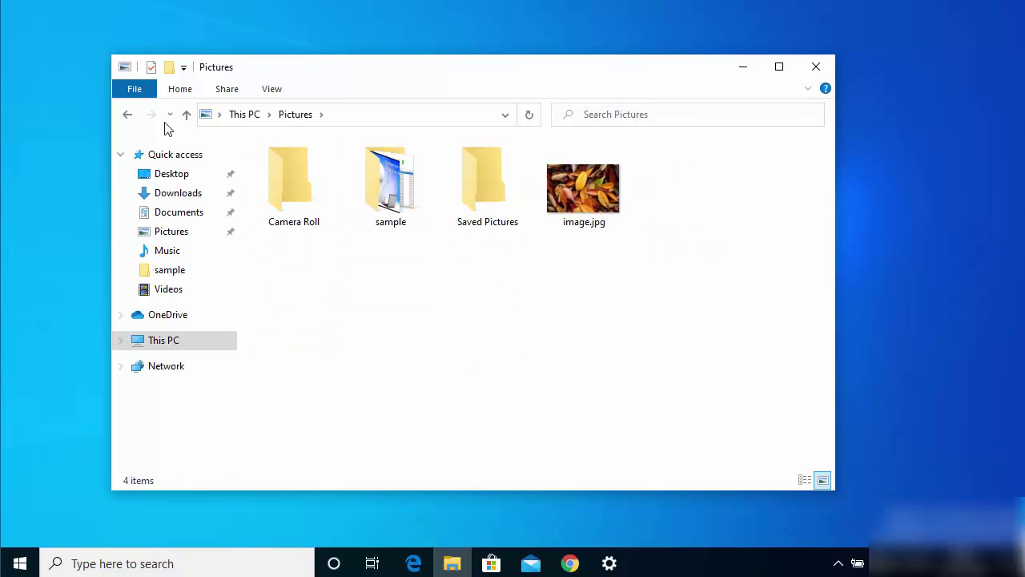
left_click(128, 116)
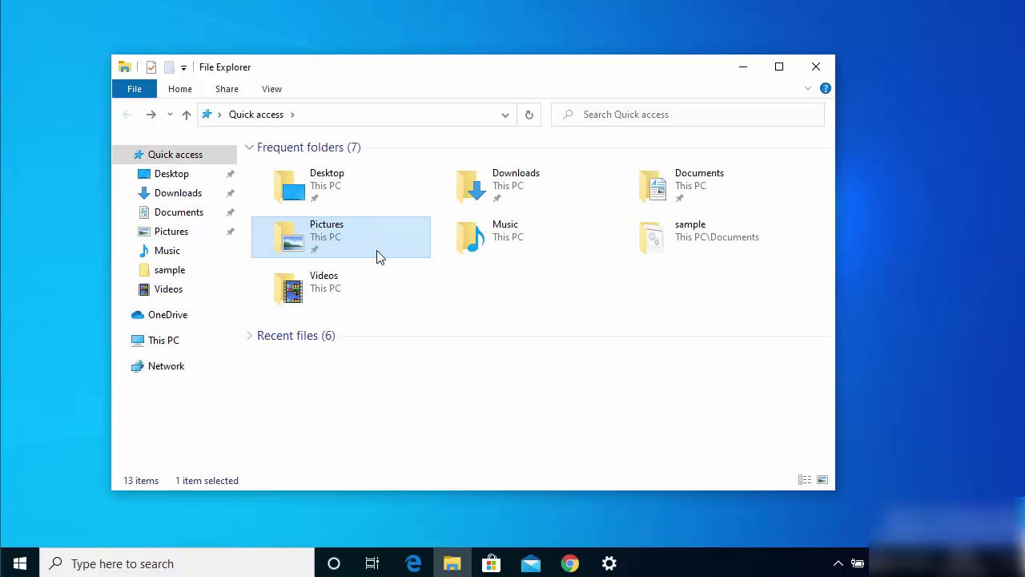
- Open the Network access sharing dialog for the Pictures folder from its sharing properties
right_click(326, 243)
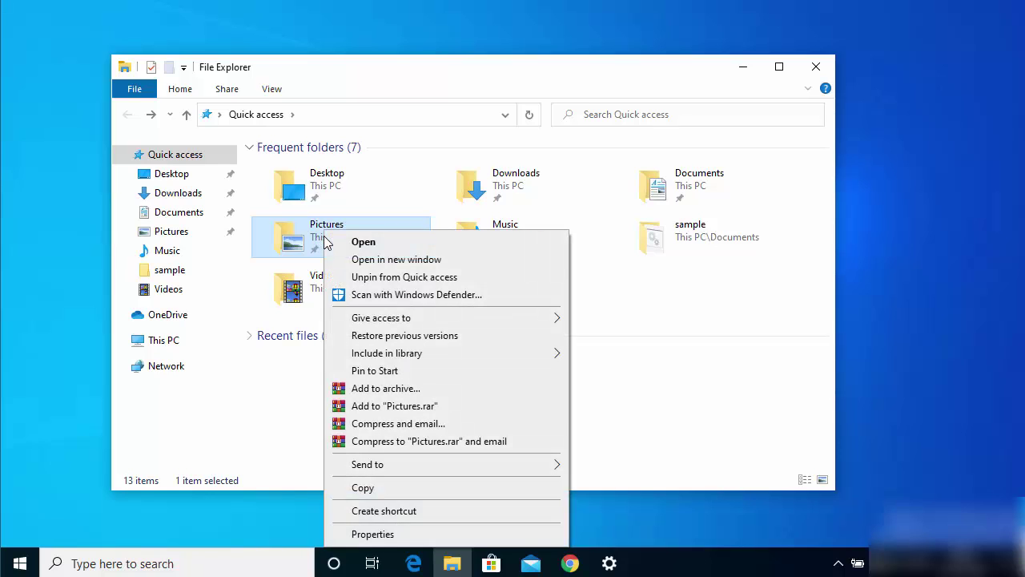
left_click(377, 535)
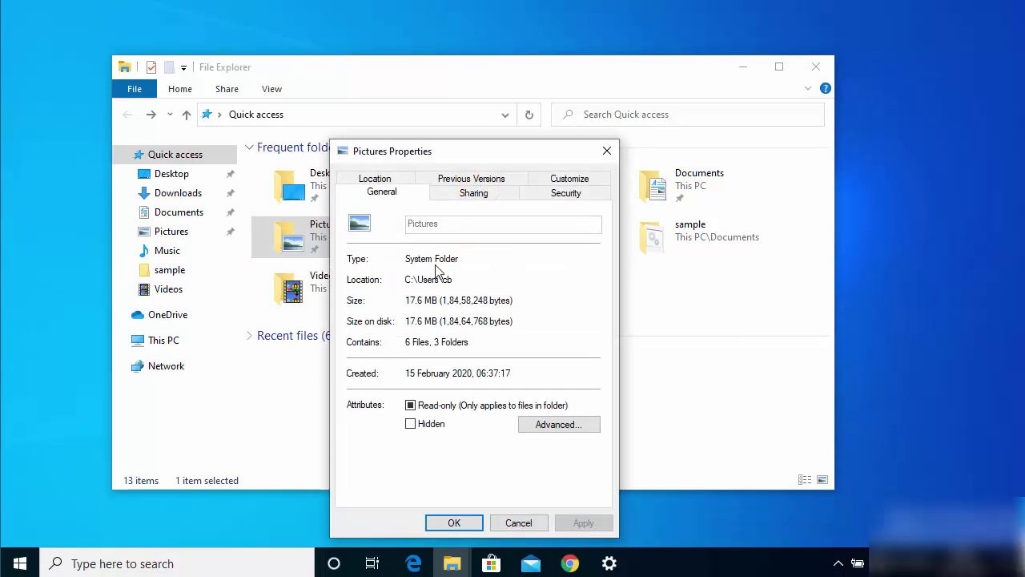
left_click_drag(457, 153, 458, 103)
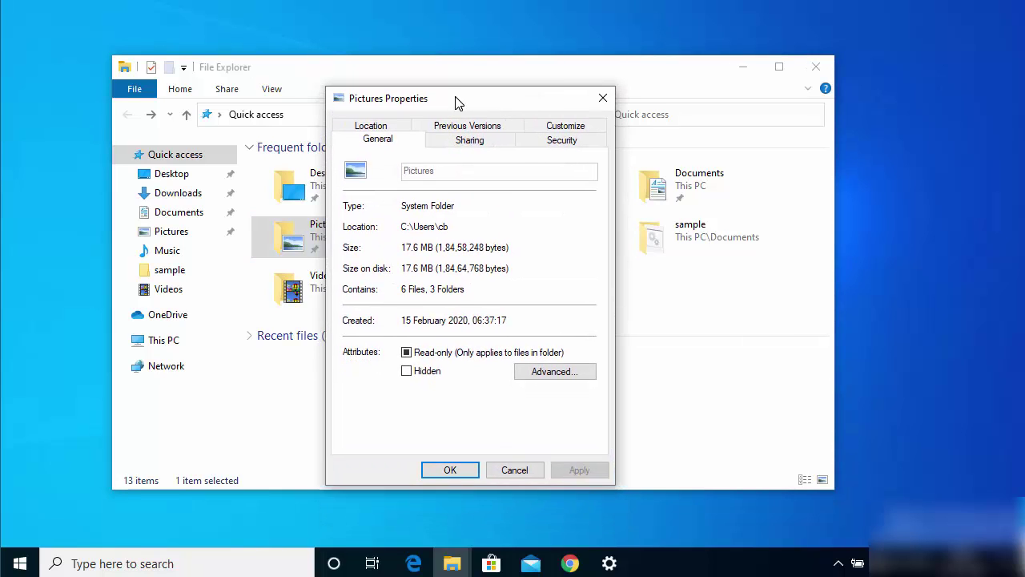
left_click(468, 143)
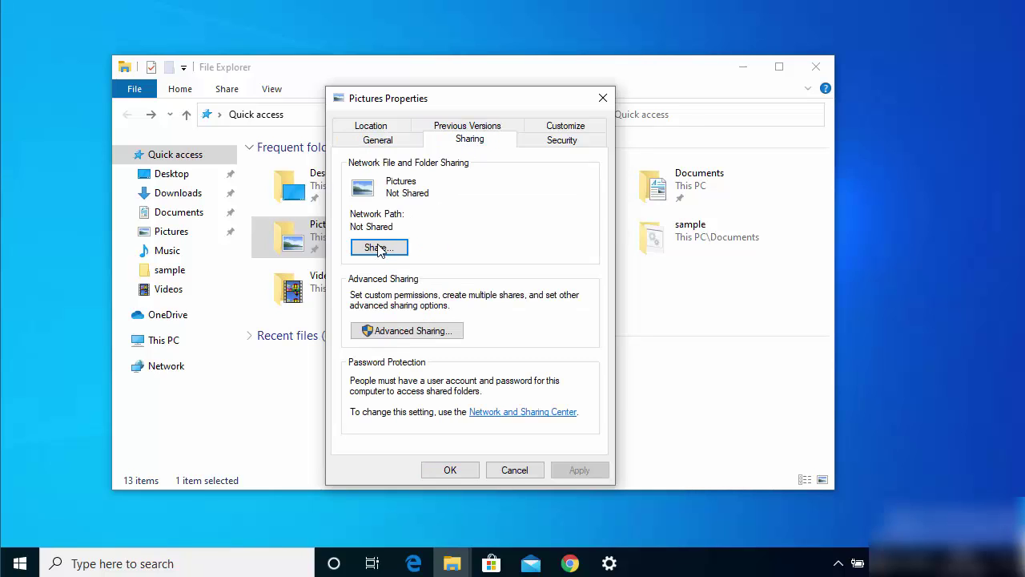
left_click(374, 248)
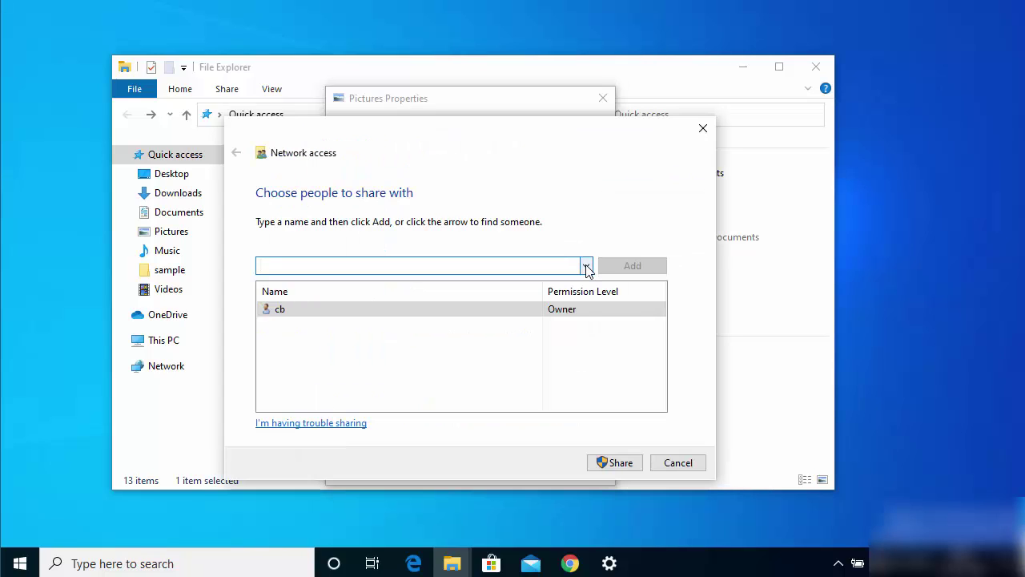
- Share the Pictures folder with Everyone at the Read/Write permission level and close the folder's properties
left_click(587, 267)
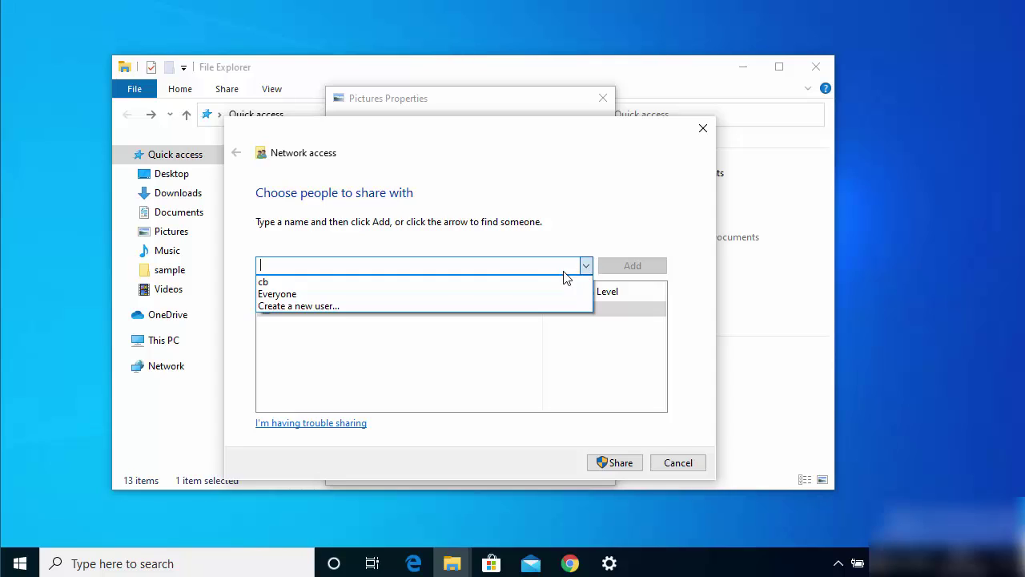
left_click(432, 296)
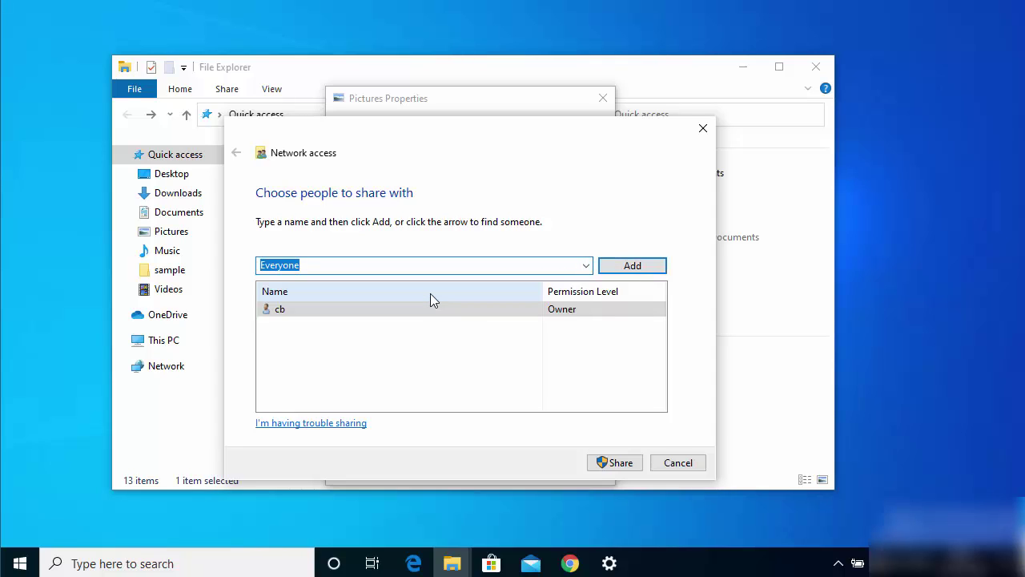
left_click(640, 269)
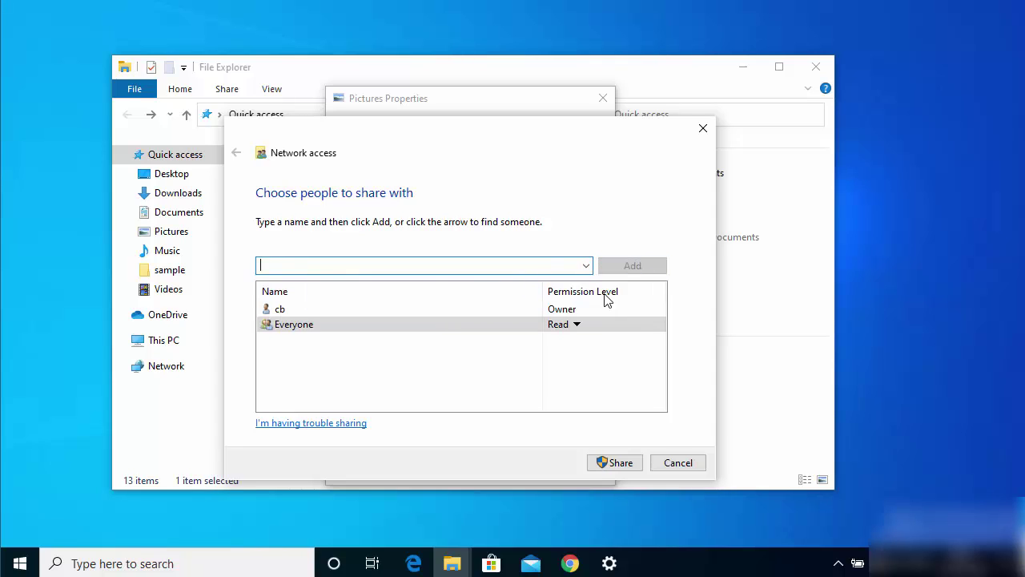
left_click(564, 327)
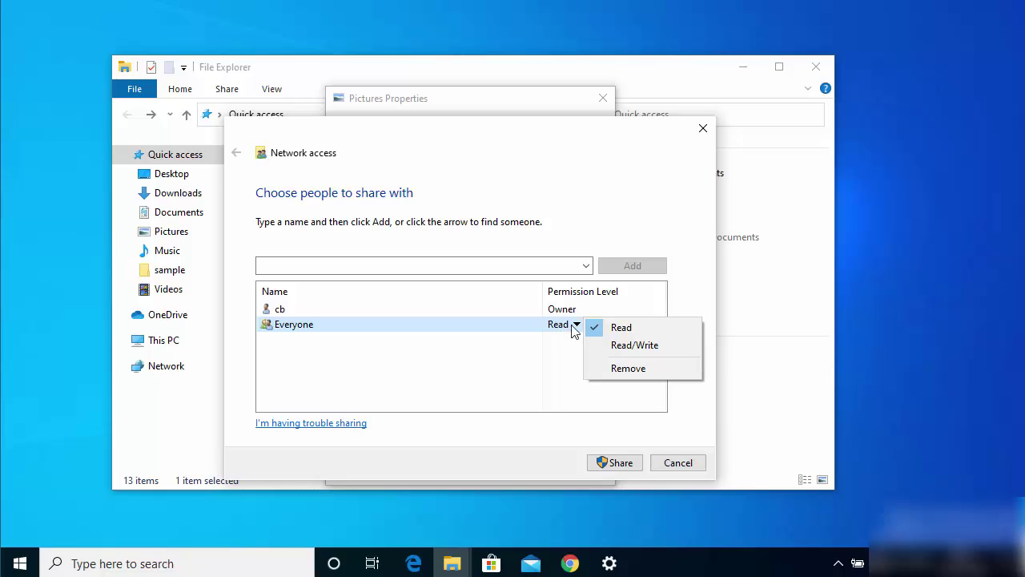
left_click(626, 346)
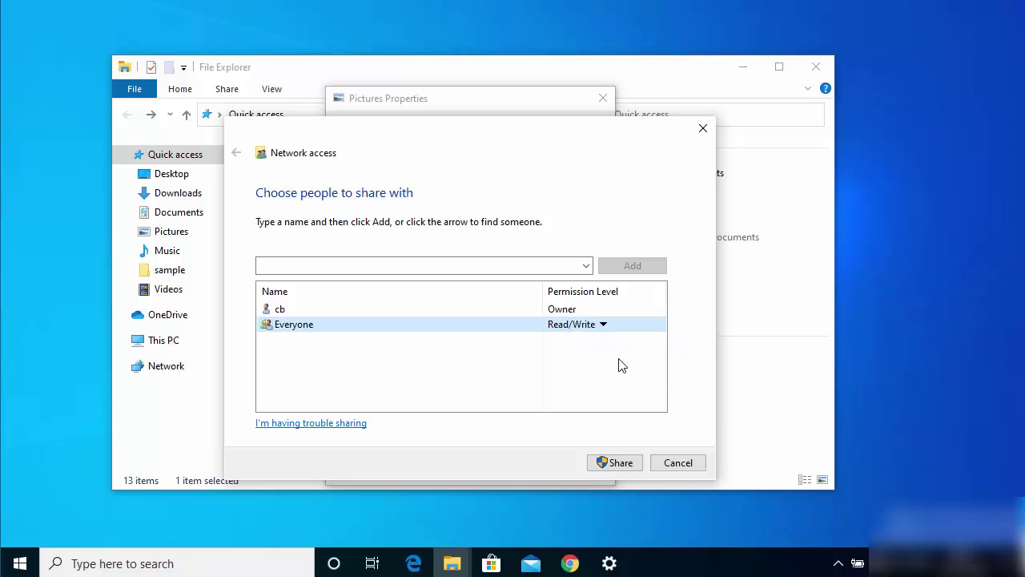
left_click(617, 465)
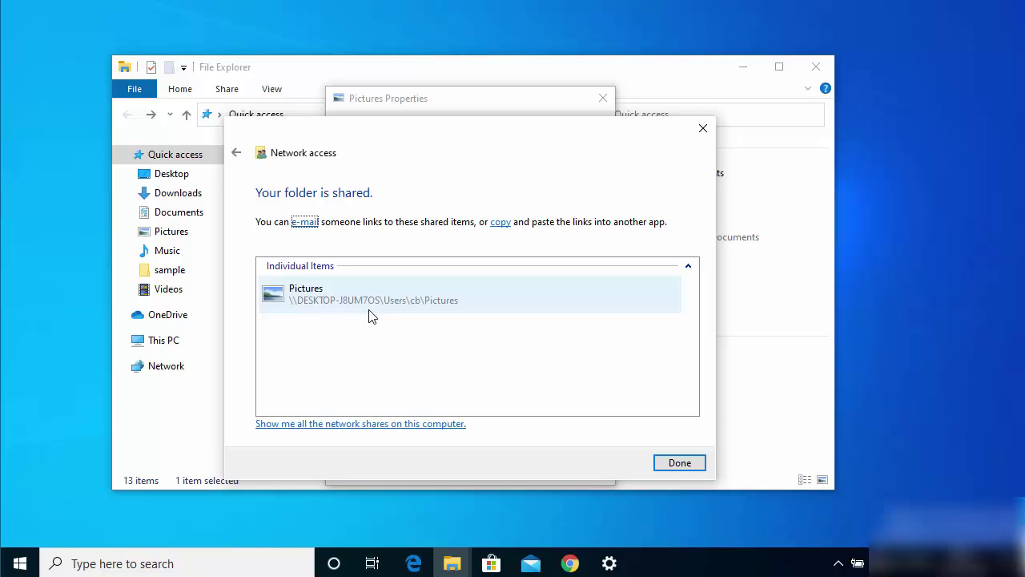
left_click(679, 463)
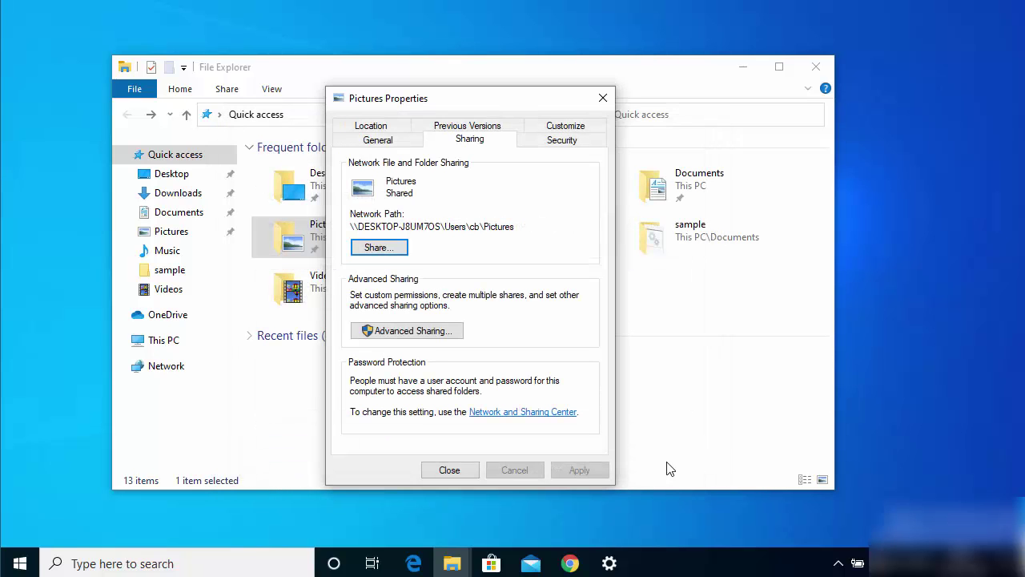
left_click(449, 470)
- Check This PC and the computers listed under Network in File Explorer
left_click(164, 340)
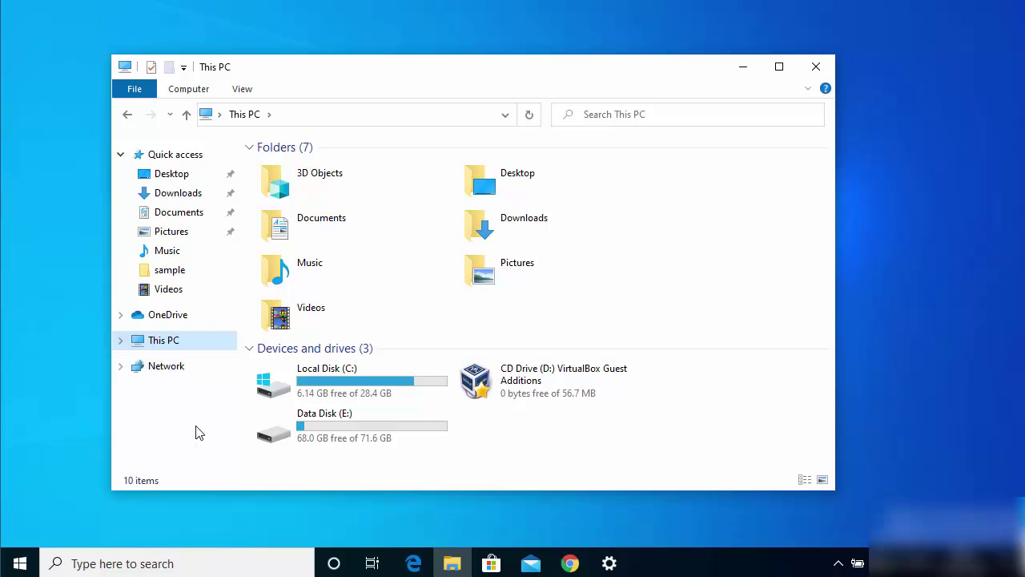
left_click(173, 371)
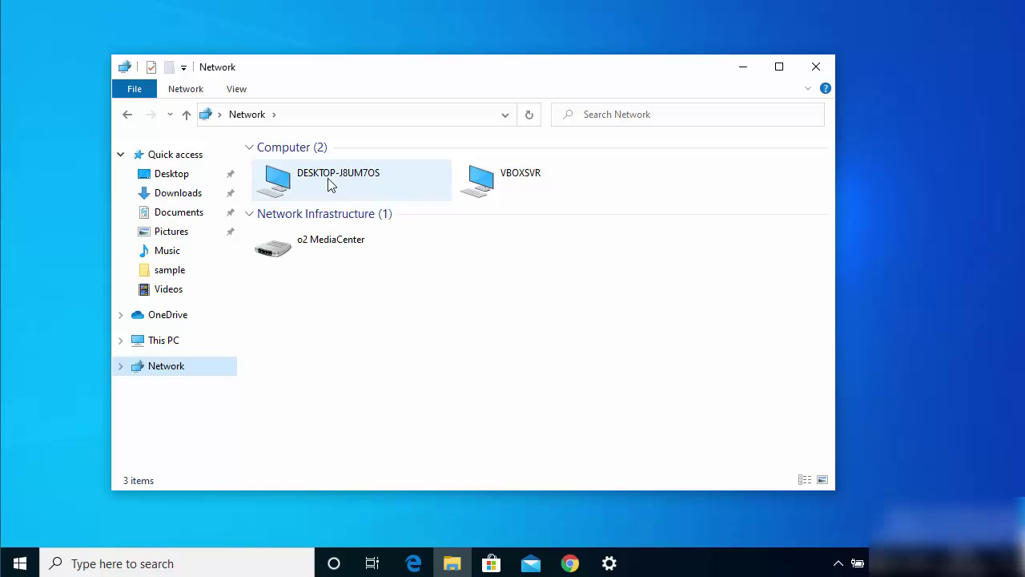
right_click(170, 346)
left_click(217, 326)
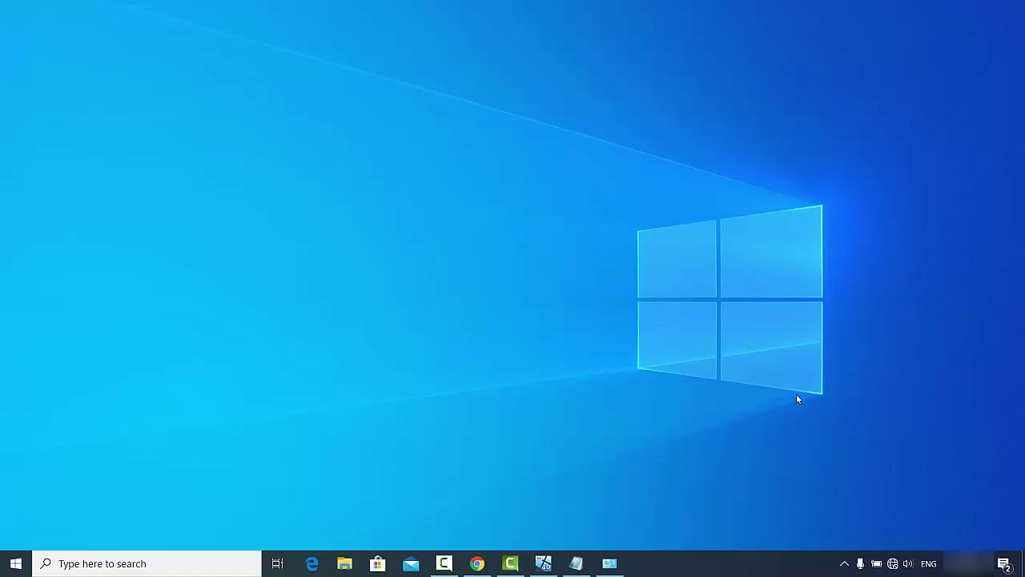
- Open the Ethernet connection's status from the Network and Sharing Centre on the second computer
right_click(890, 555)
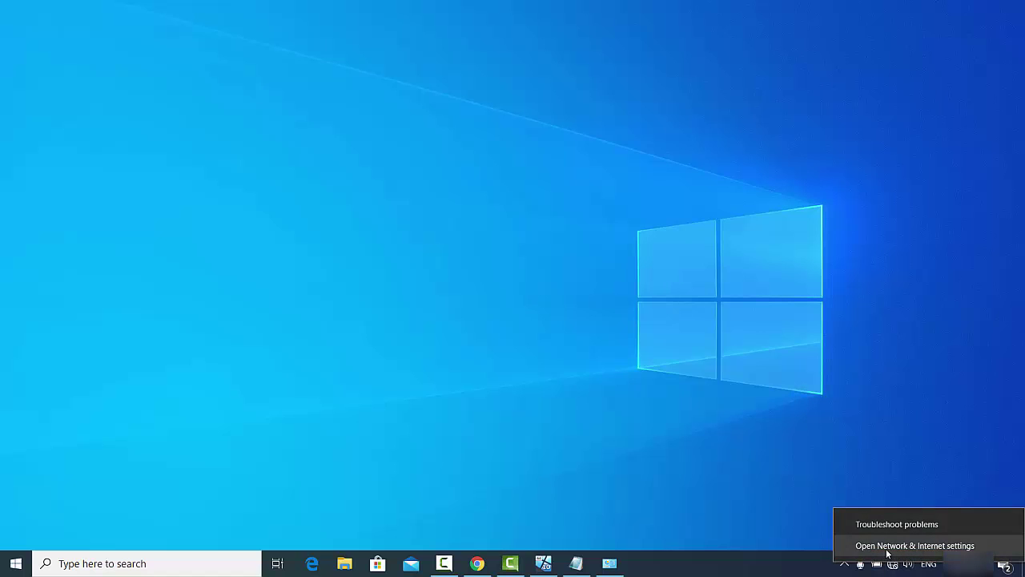
left_click(888, 553)
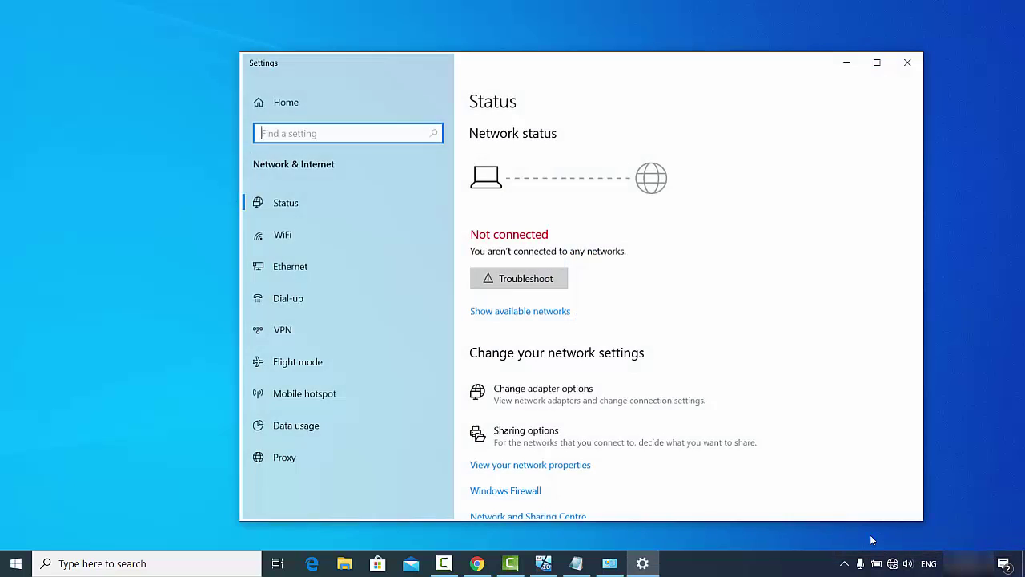
left_click(283, 267)
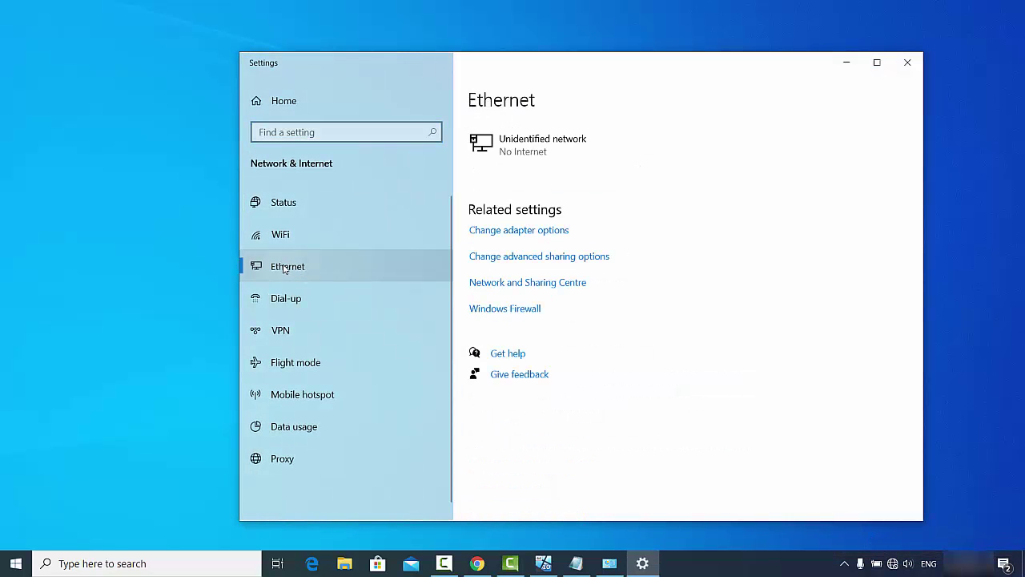
left_click(517, 285)
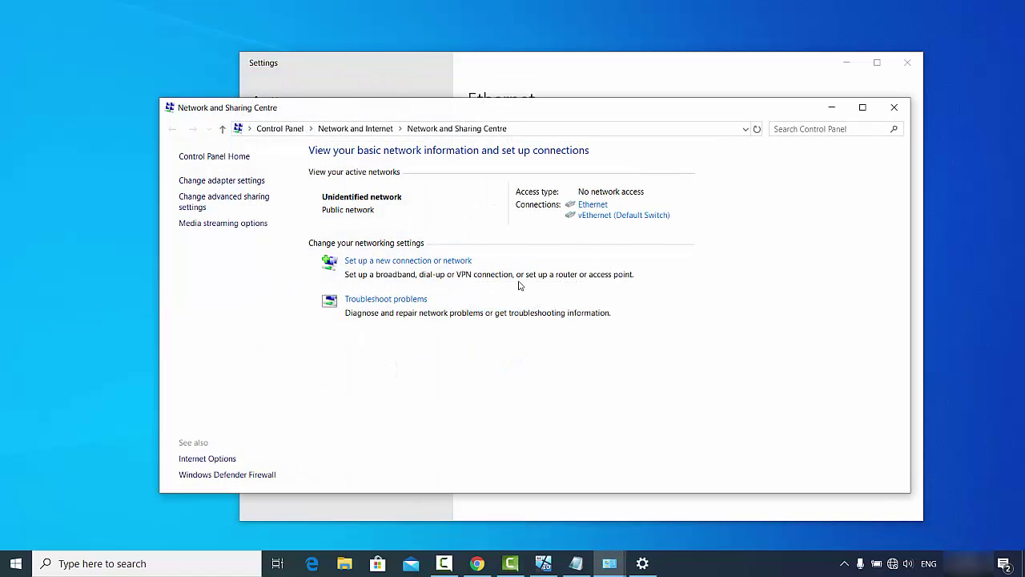
left_click(594, 205)
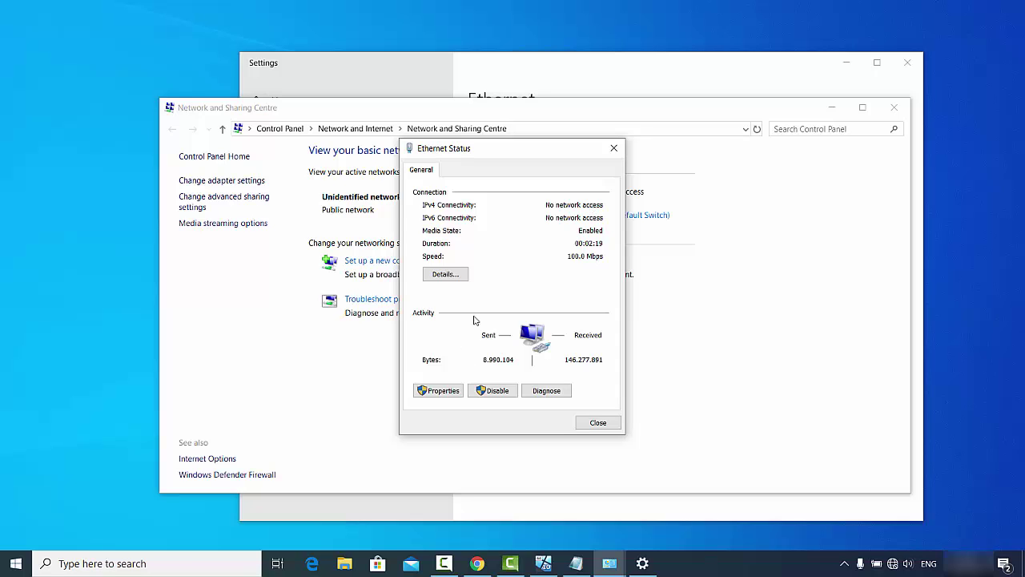
- Open the Internet Protocol Version 4 (TCP/IPv4) properties of the Ethernet connection, arranging the dialogs side by side
left_click_drag(503, 153, 291, 135)
left_click(226, 373)
left_click_drag(306, 146, 475, 128)
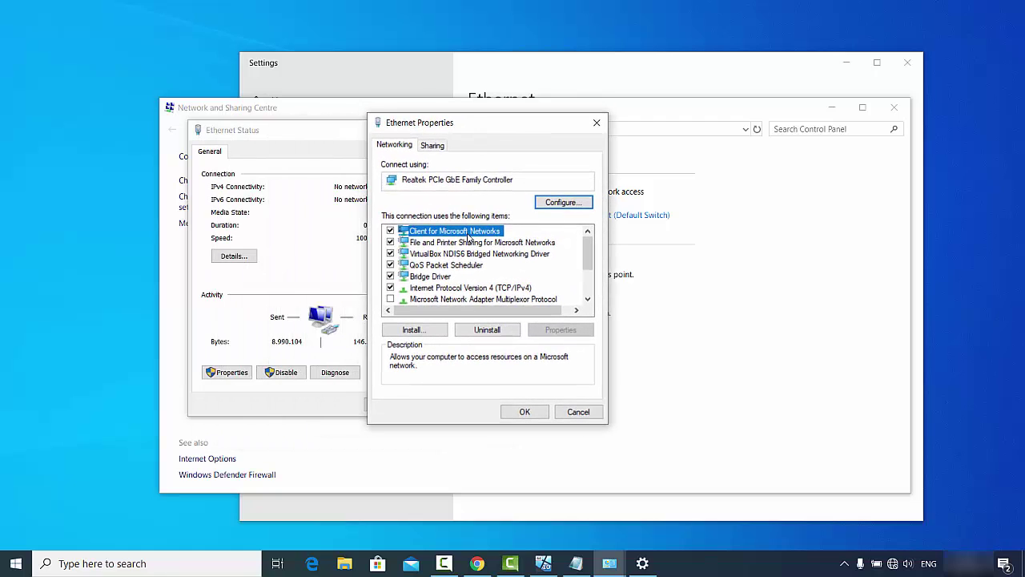
left_click(448, 288)
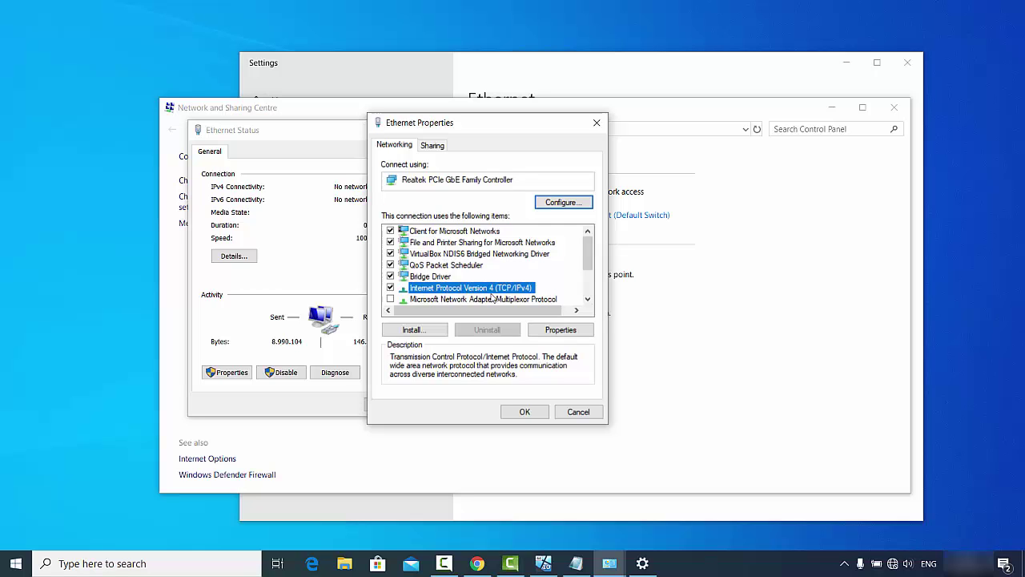
double_click(492, 296)
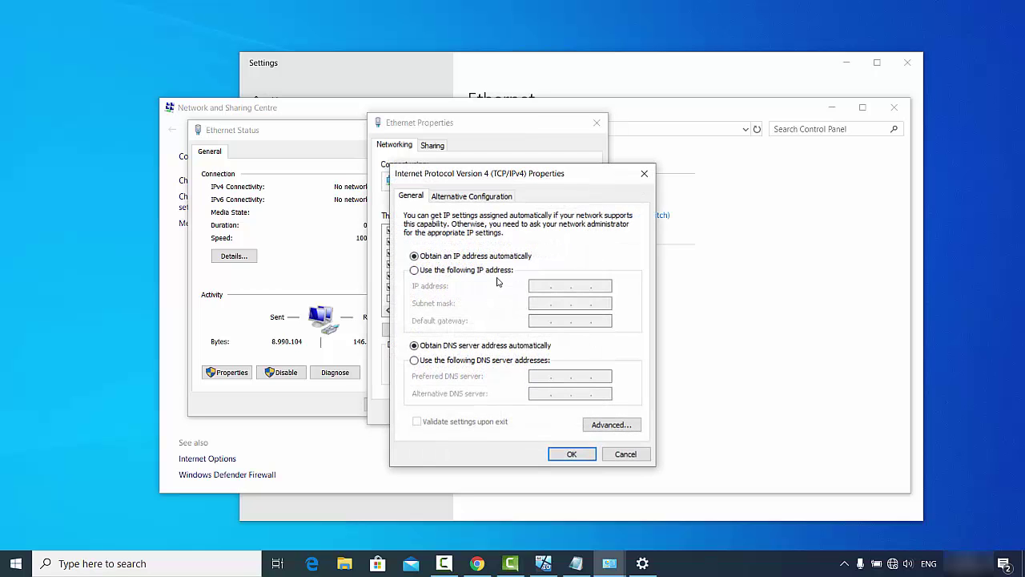
left_click_drag(519, 174, 724, 136)
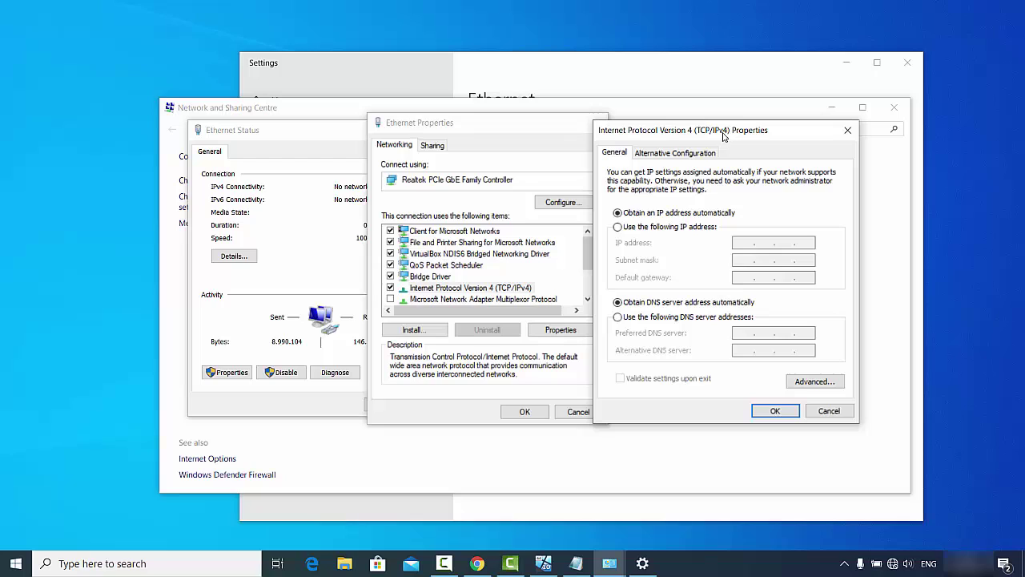
- Assign the Ethernet connection a static IP address in the 192.168 range with a subnet mask and close its dialogs
left_click(622, 228)
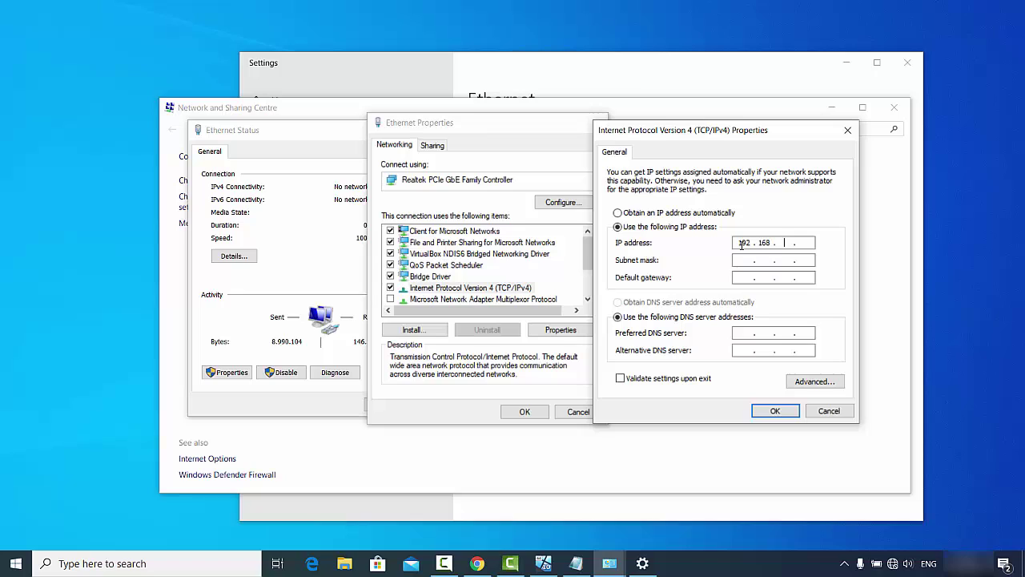
left_click(814, 242)
left_click(811, 242)
left_click(750, 262)
left_click(776, 412)
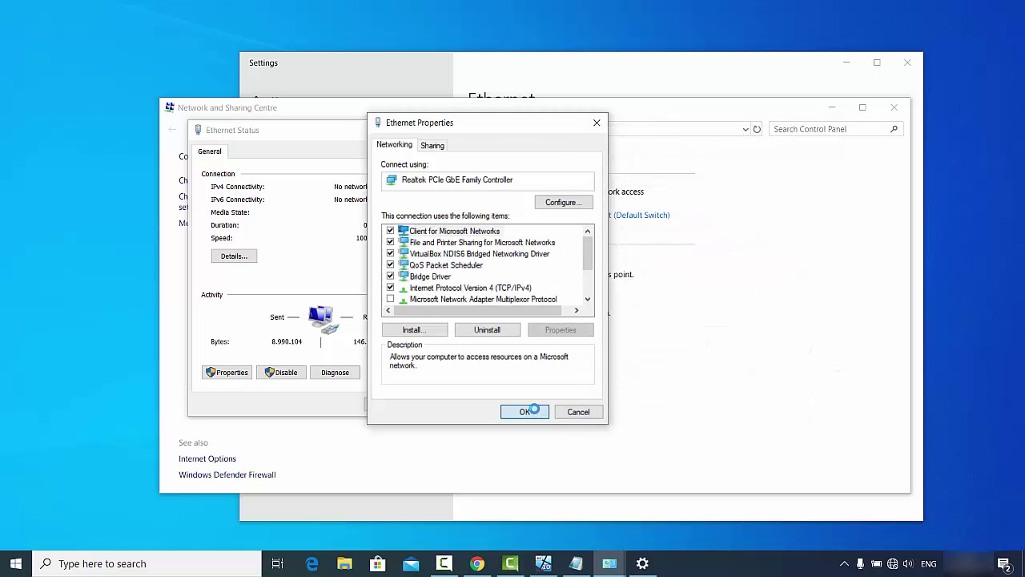
left_click(524, 412)
left_click(390, 404)
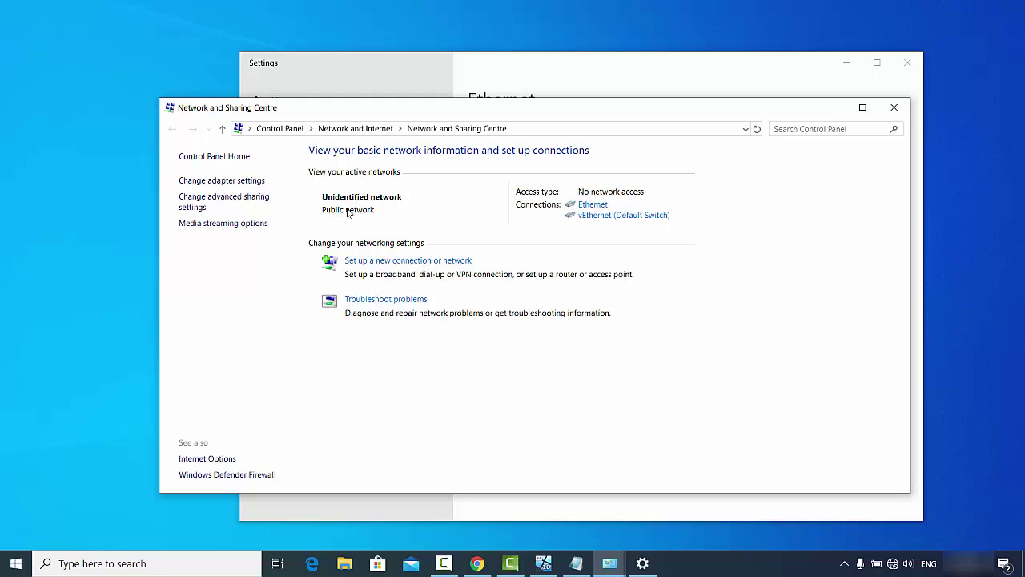
- Open Local Security Policy on the second computer by searching for secpol.msc
left_click(162, 563)
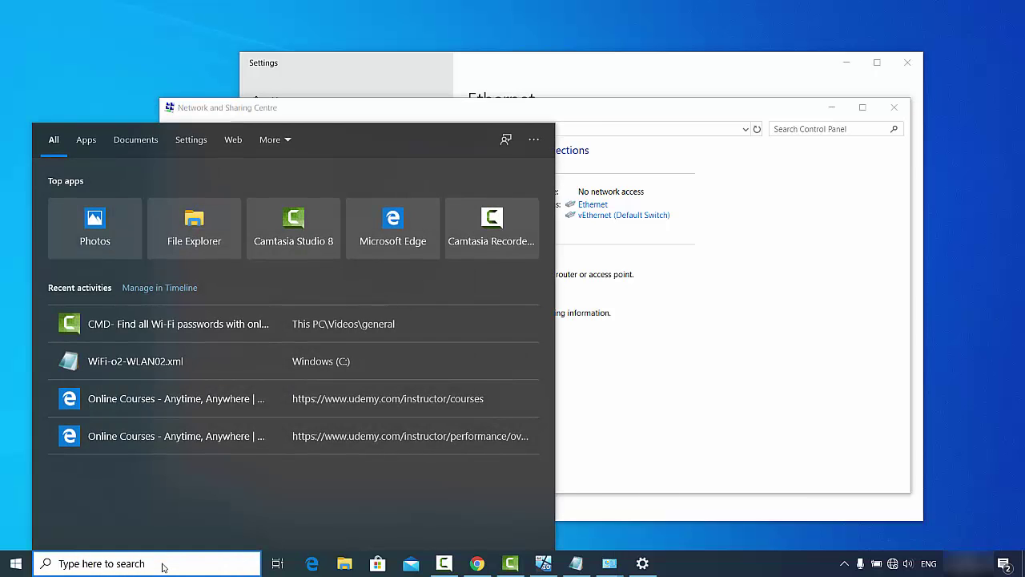
type("sec")
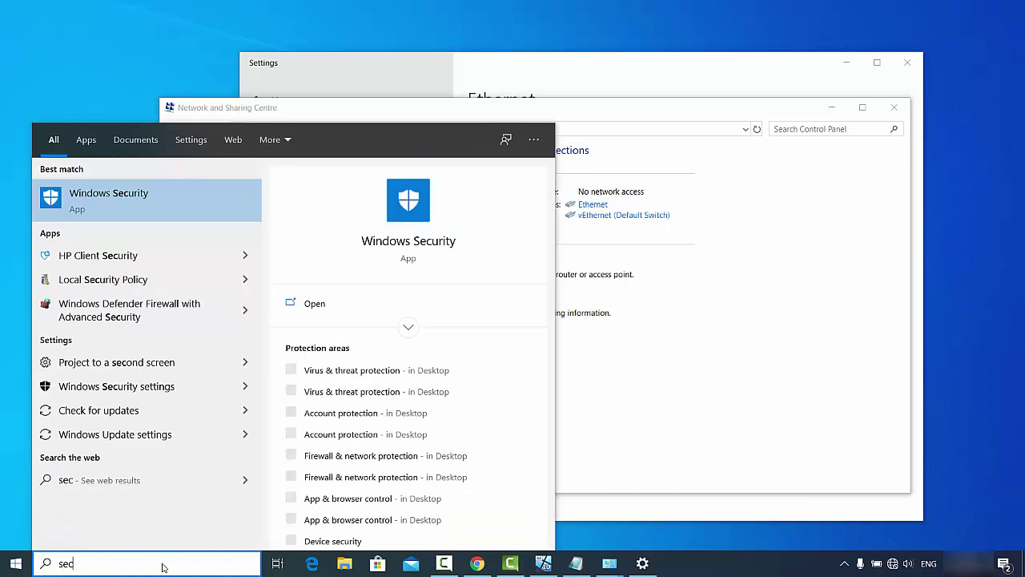
type("pol")
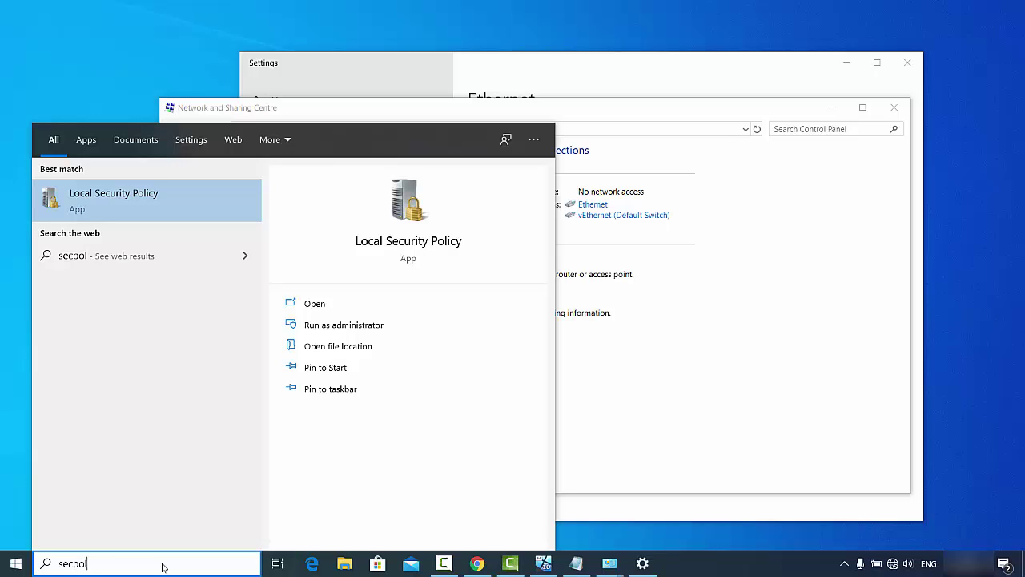
type(".msc")
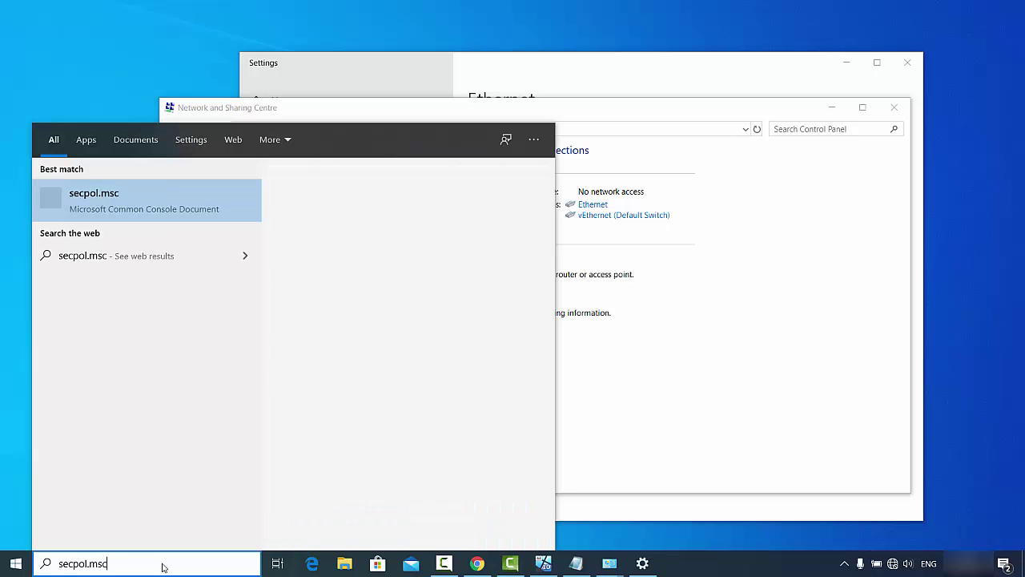
left_click(135, 200)
- Apply the Private location type to Unidentified Networks in the Network List Manager Policies and close Local Security Policy
left_click(264, 175)
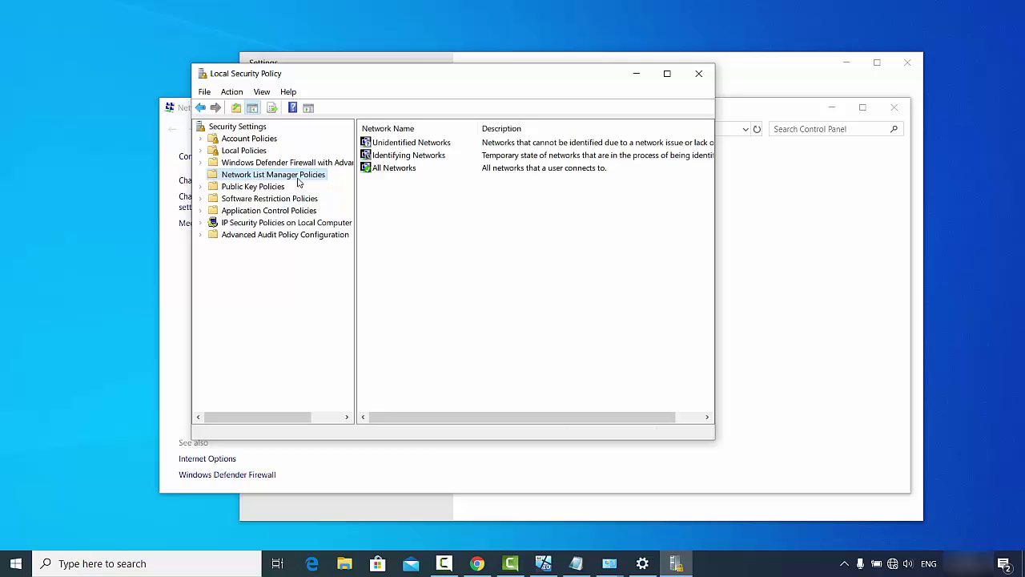
double_click(420, 144)
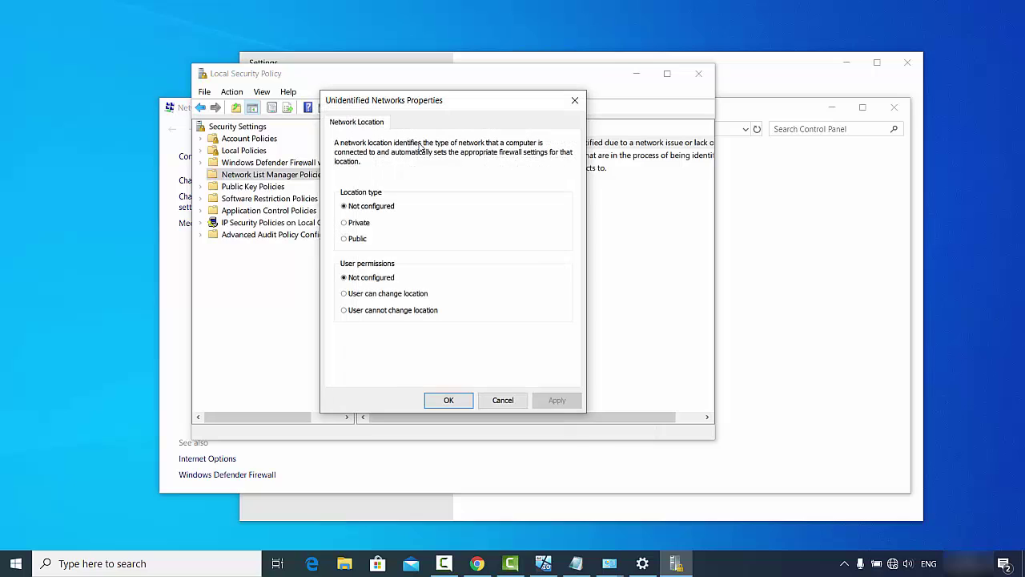
left_click(359, 223)
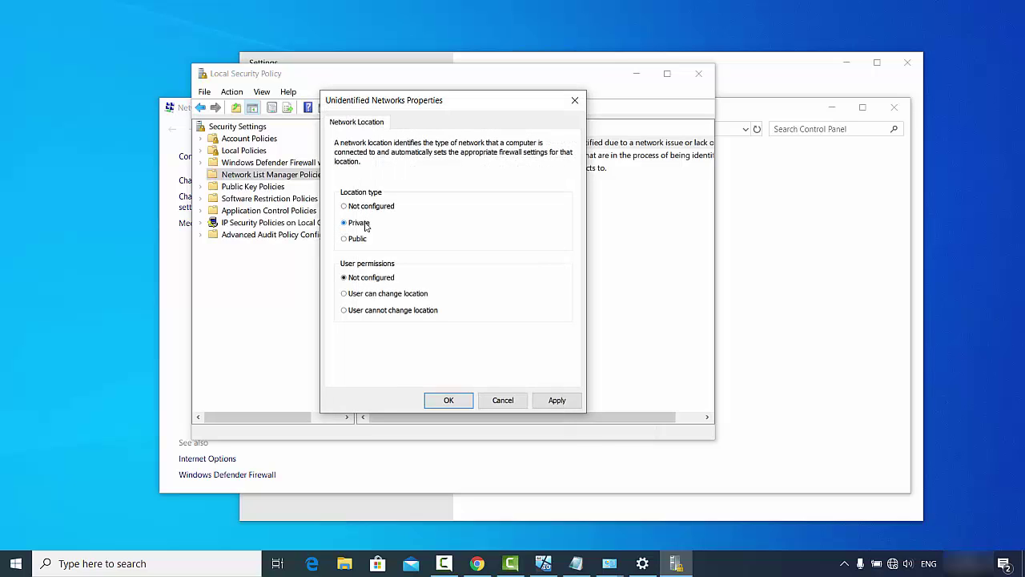
left_click(556, 403)
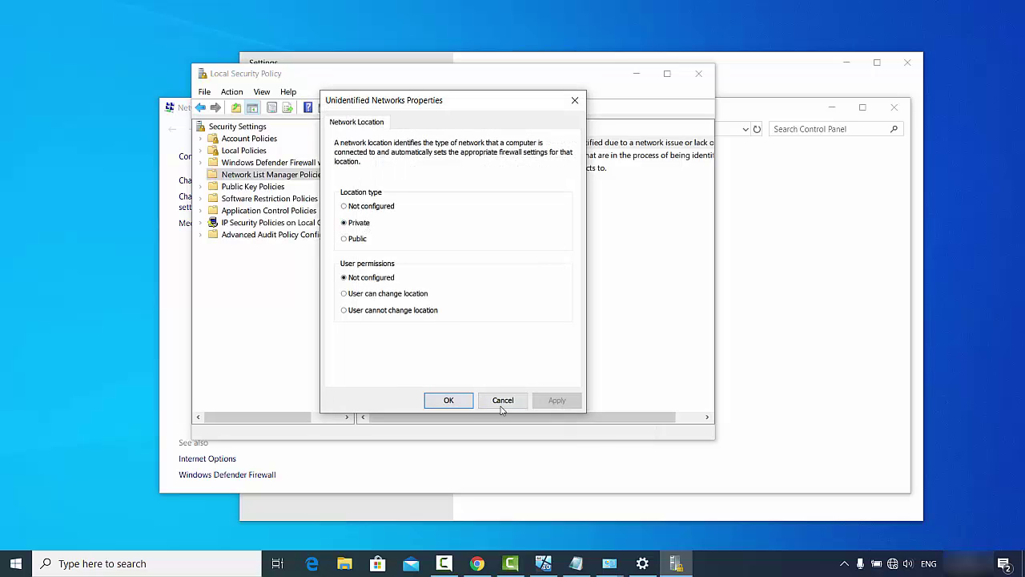
left_click(449, 402)
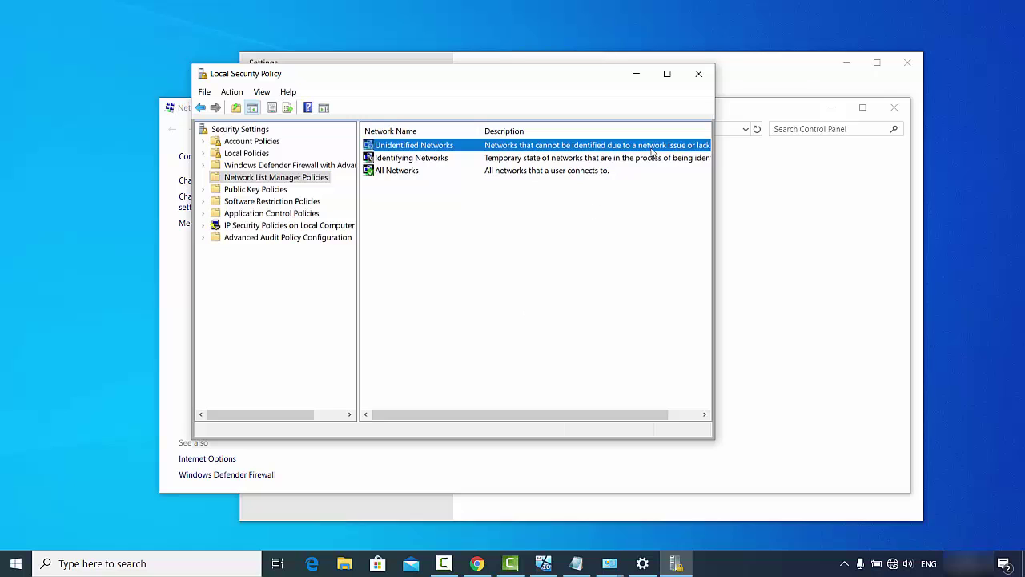
left_click(699, 76)
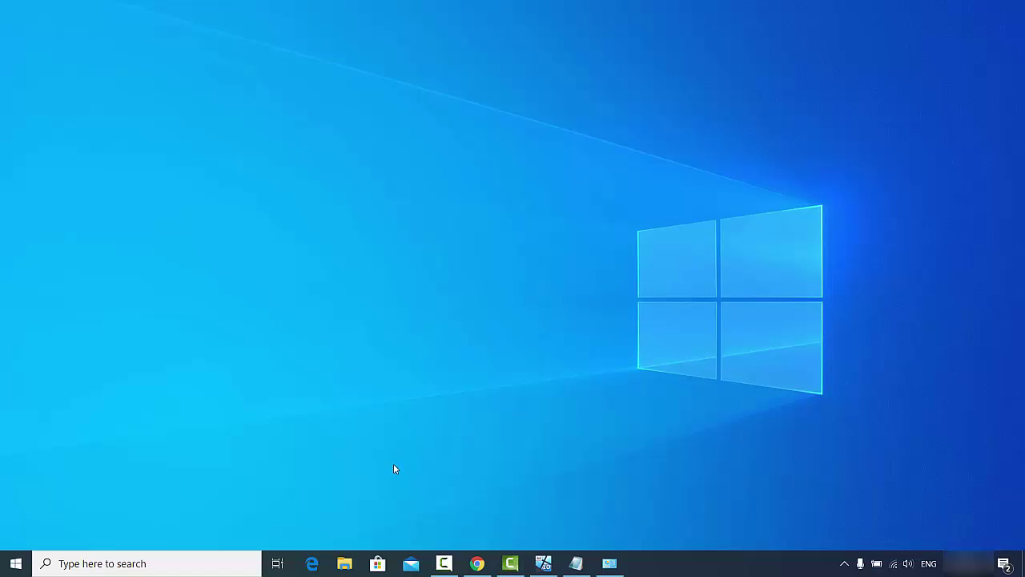
- Open the network computer DESKTOP-J8UM7OS from the Network location in File Explorer
left_click(345, 564)
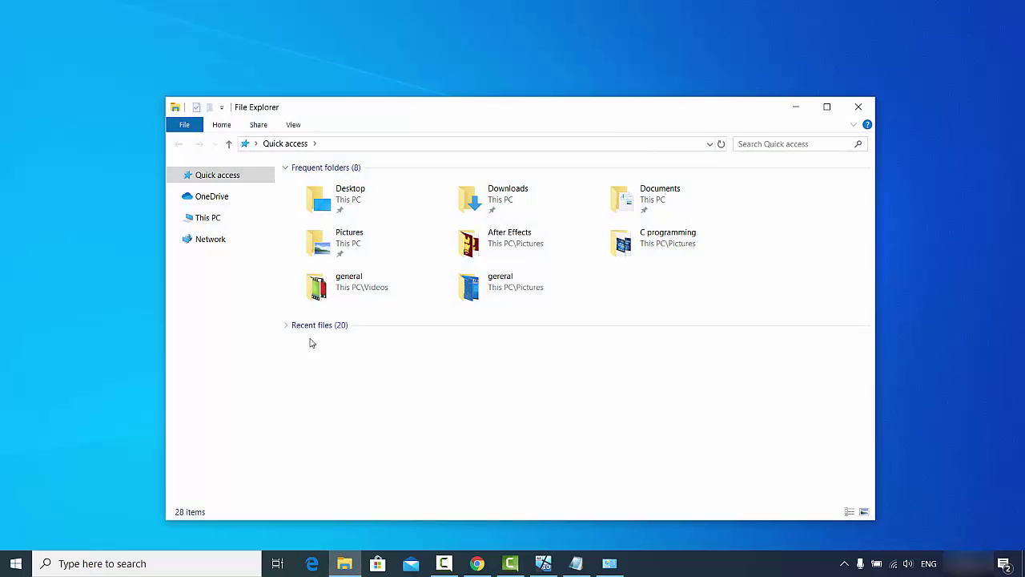
left_click(207, 242)
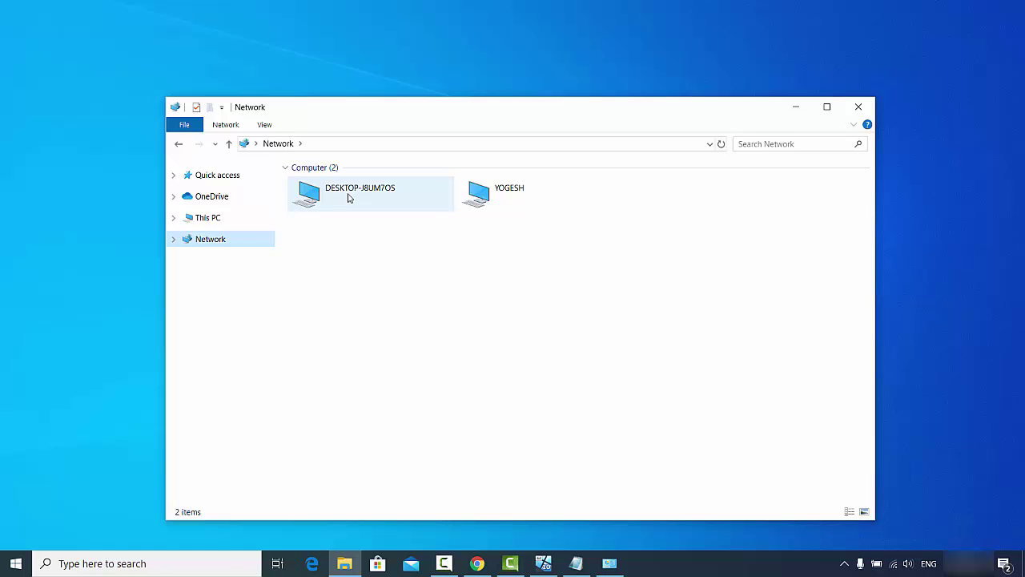
double_click(357, 198)
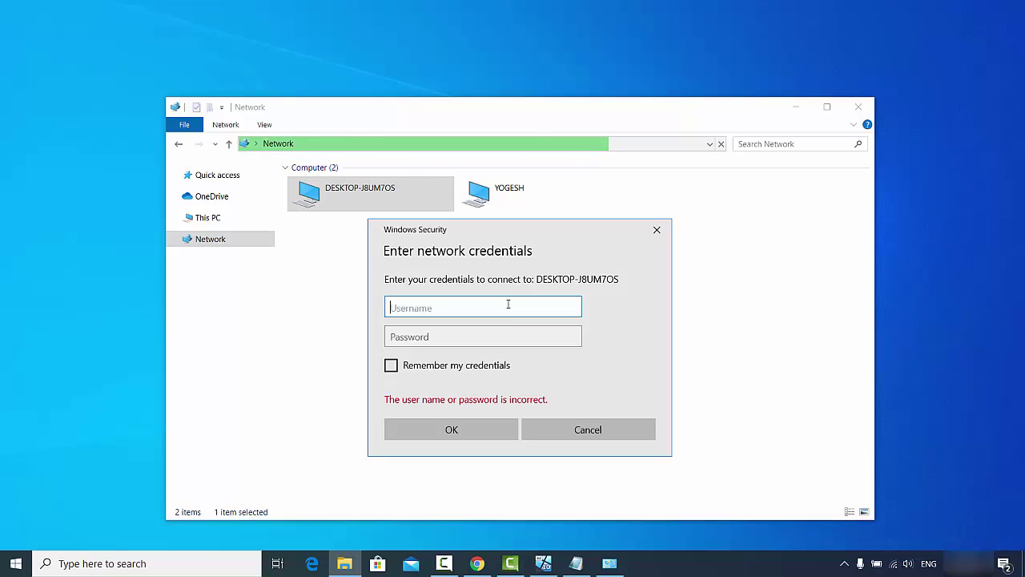
- Sign in to DESKTOP-J8UM7OS by entering the account username and password as the network credentials
type("cb")
key("Tab")
type("******")
left_click(454, 430)
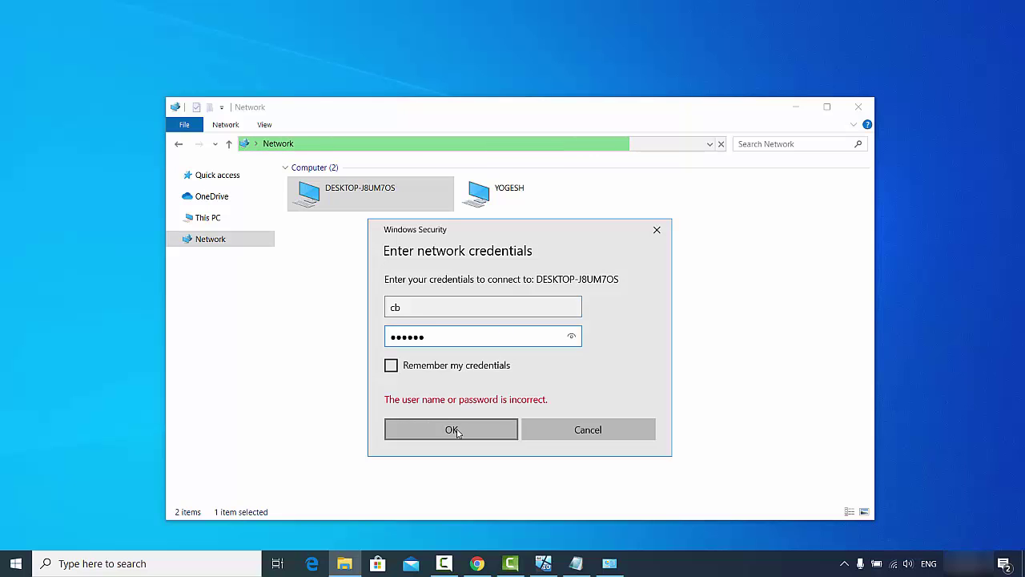
left_click(453, 430)
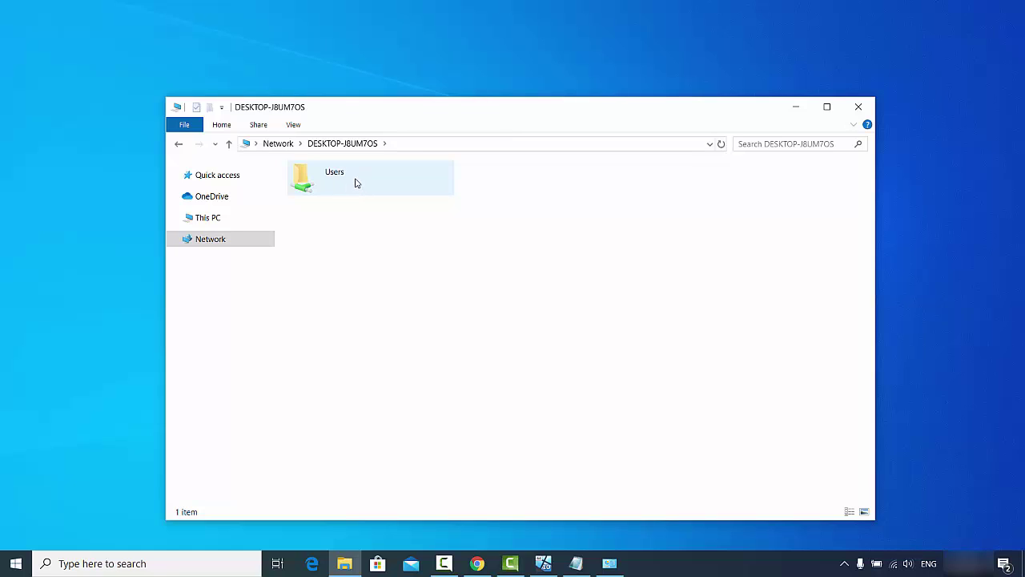
- Open the shared Pictures folder inside the account's folder under Users on DESKTOP-J8UM7OS
double_click(357, 183)
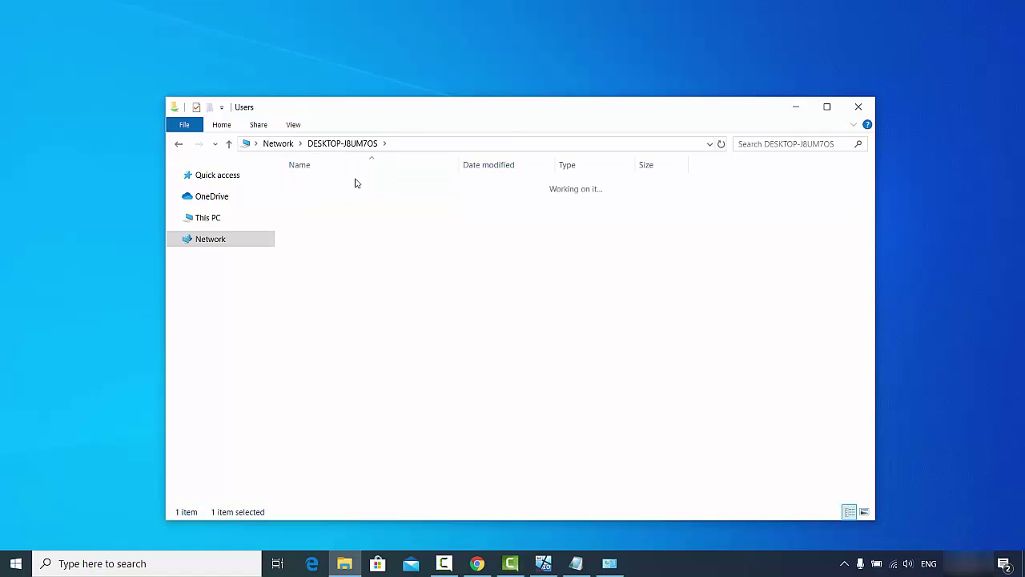
double_click(335, 186)
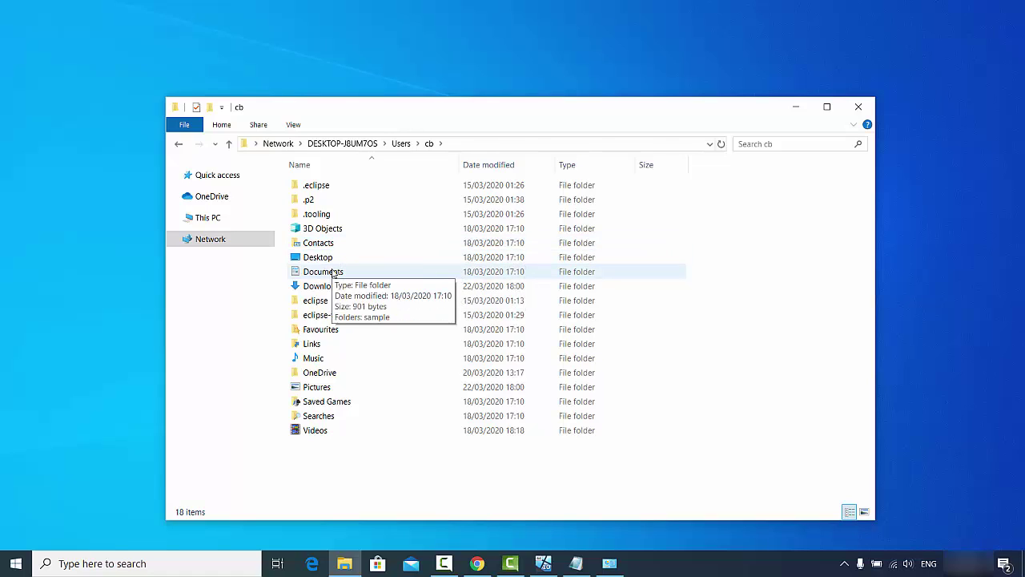
double_click(320, 389)
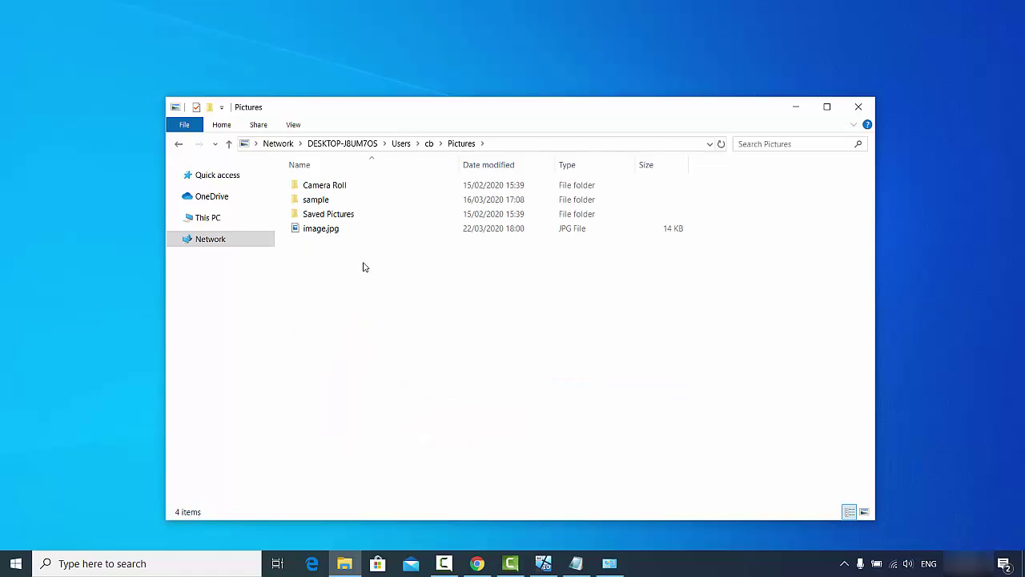
- Copy image.jpg from the shared Pictures folder into the local Music folder under This PC
left_click(332, 232)
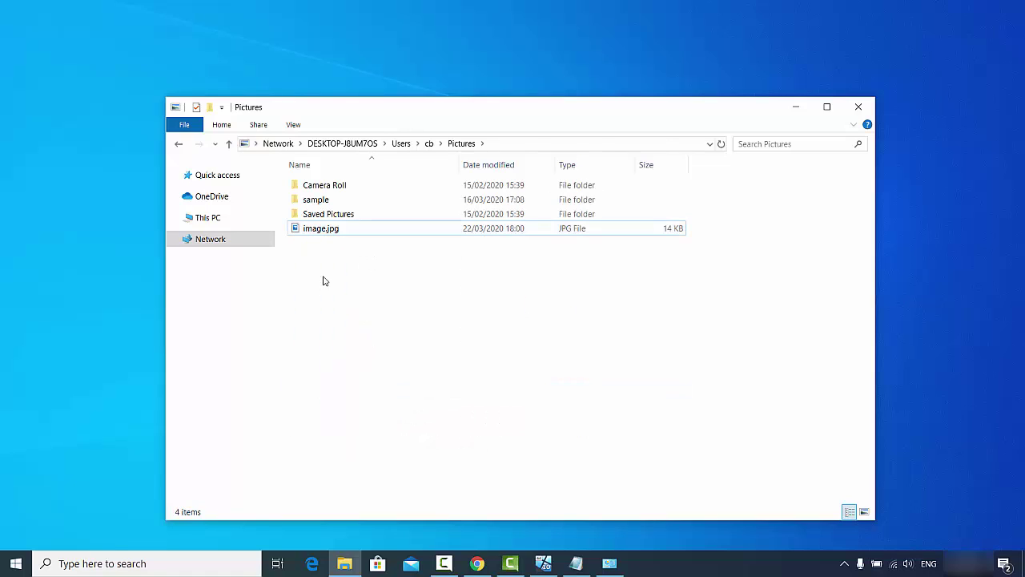
right_click(327, 230)
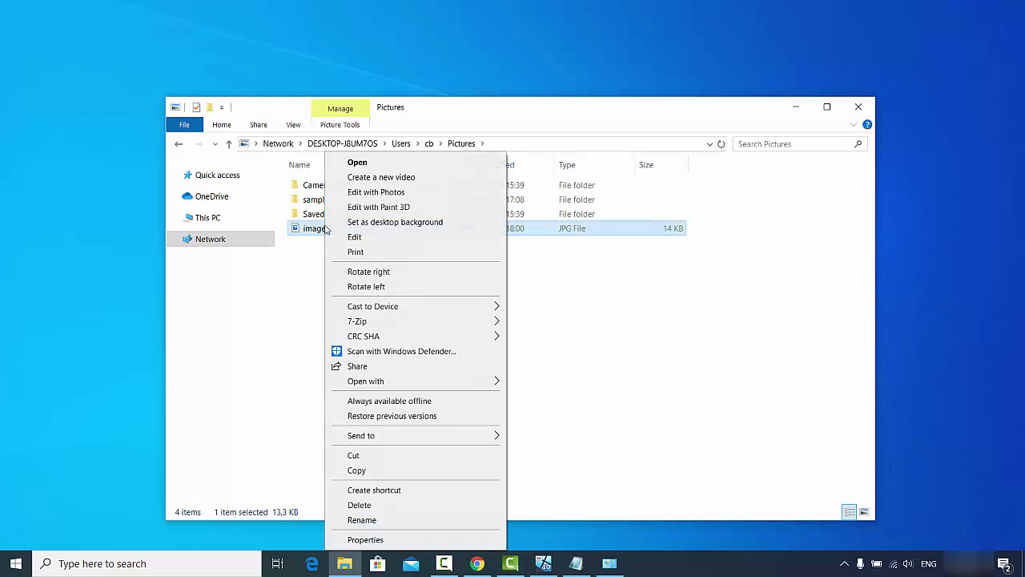
left_click(375, 472)
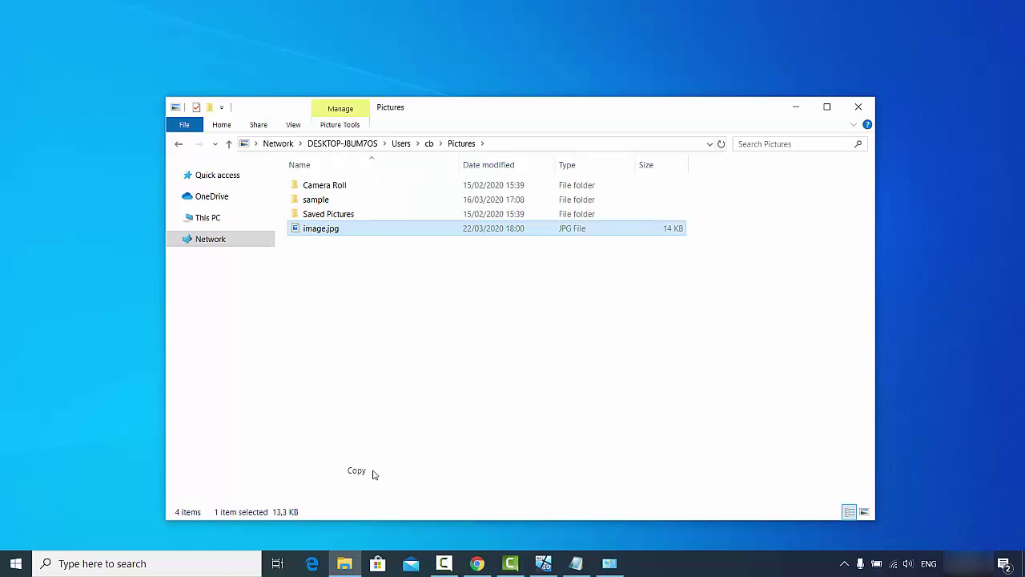
left_click(235, 219)
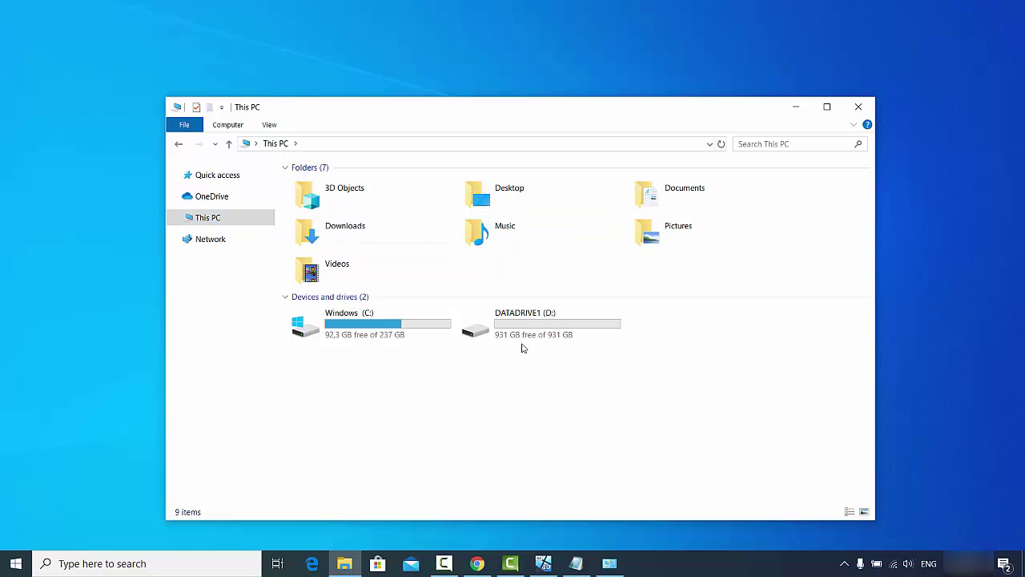
double_click(518, 243)
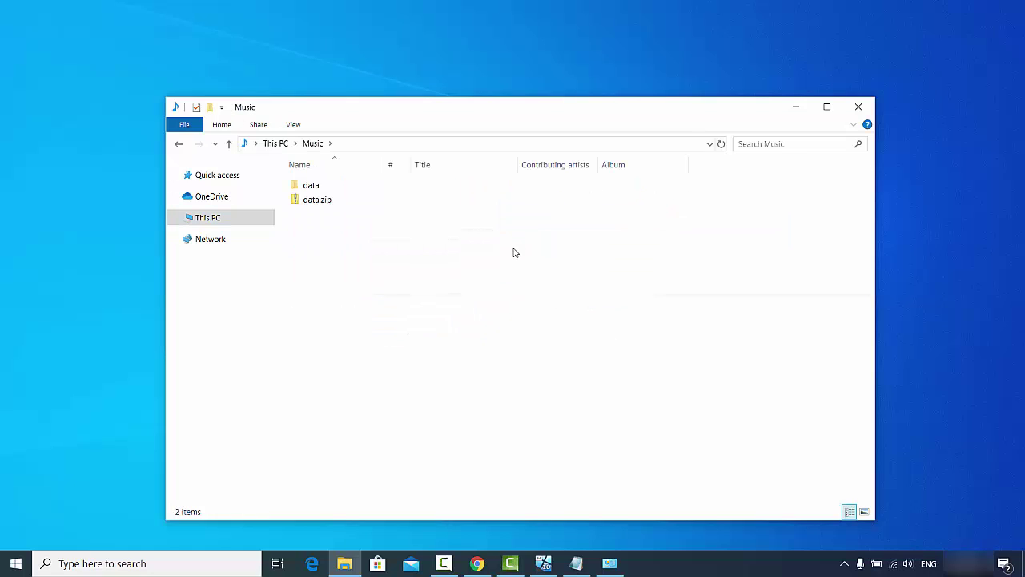
key("ctrl+v")
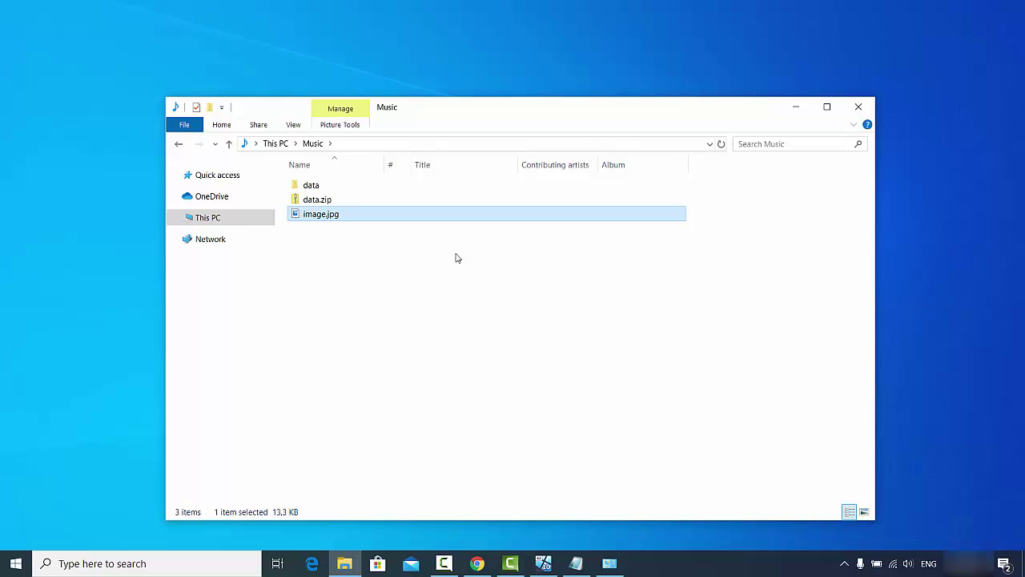
left_click(481, 287)
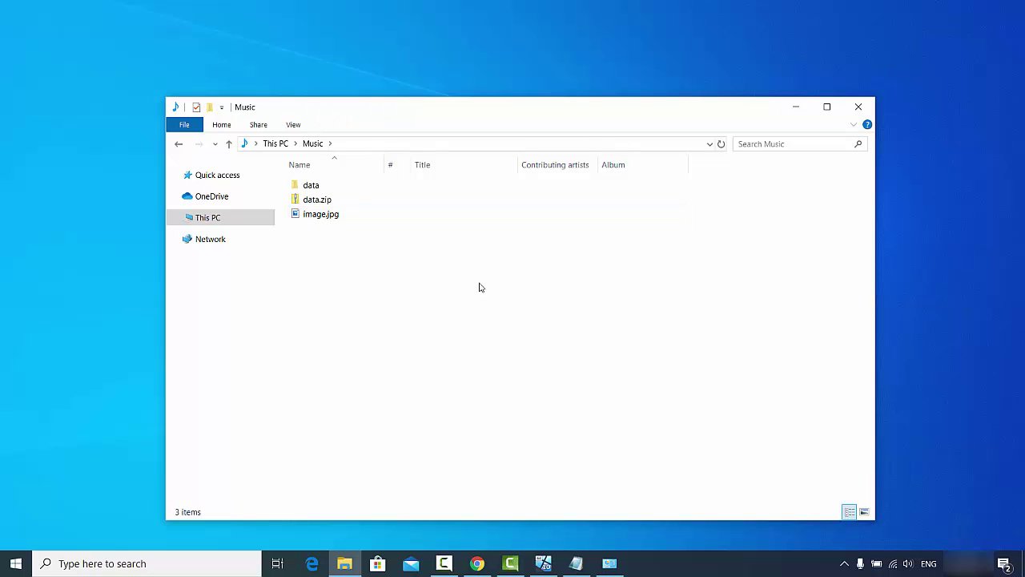